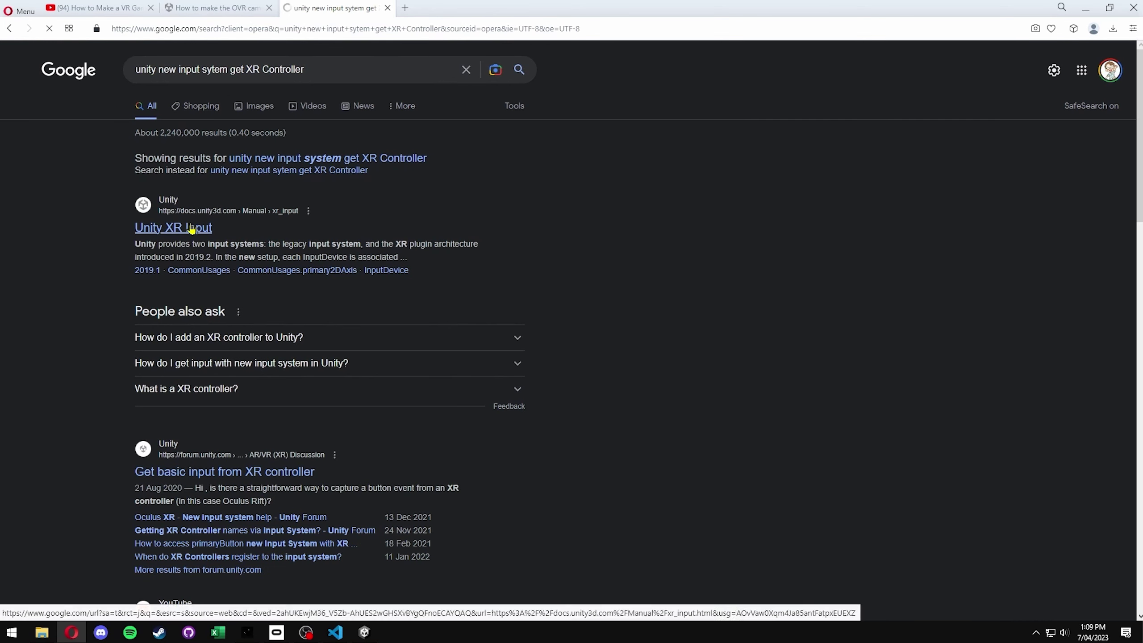
- Read through the Unity XR Input manual page, then return to the search results and scroll them
{"action": "left_click", "coordinate": [186, 225]}
{"action": "scroll", "coordinate": [405, 305], "scroll_direction": "down", "scroll_amount": 10}
{"action": "key", "text": "alt+Left"}
{"action": "scroll", "coordinate": [165, 190], "scroll_direction": "down", "scroll_amount": 8}
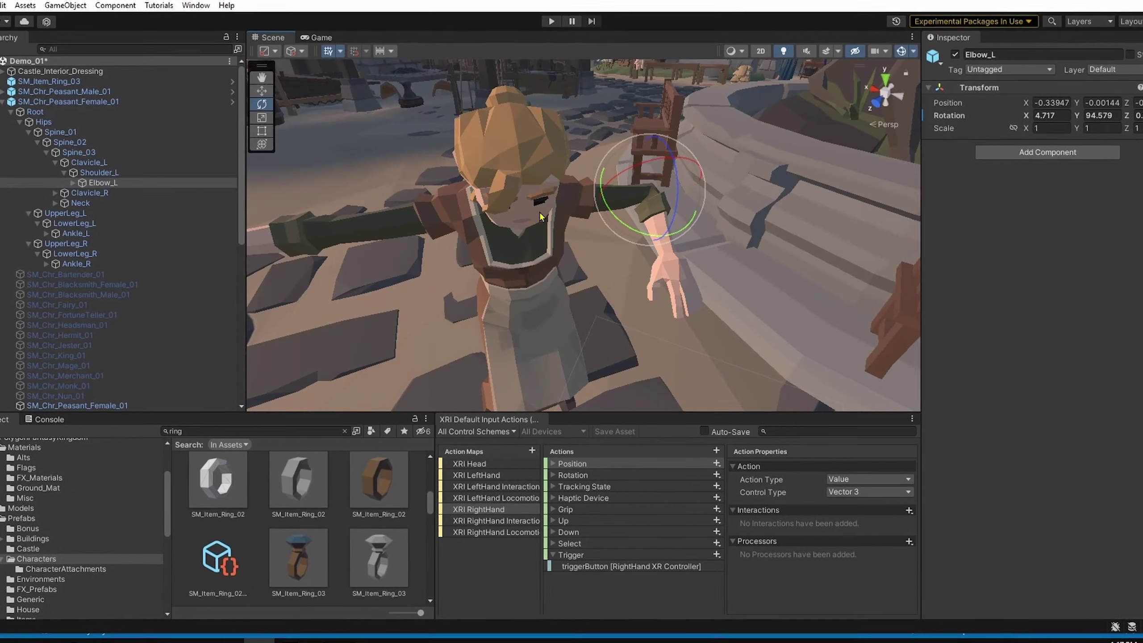
- Rotate the Elbow_L bone to bend the left arm, then select the Elbow_R bone
{"action": "left_click_drag", "start_coordinate": [605, 282], "coordinate": [712, 253]}
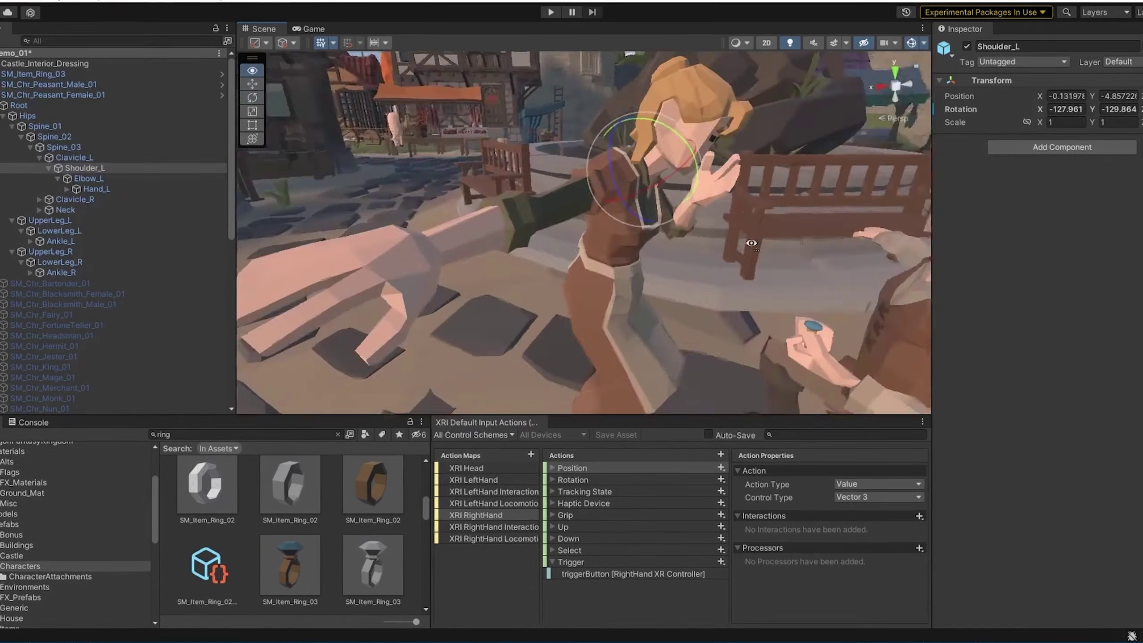
{"action": "left_click", "coordinate": [179, 187]}
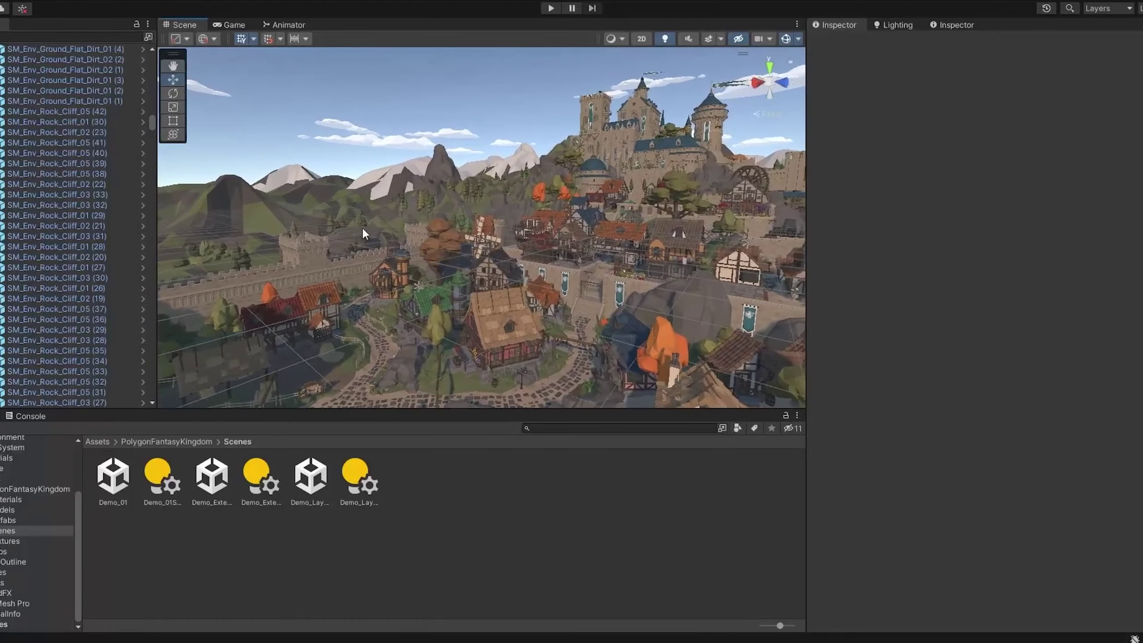
{"action": "scroll", "coordinate": [405, 224], "scroll_direction": "up", "scroll_amount": 3}
{"action": "right_click_drag", "start_coordinate": [437, 223], "coordinate": [514, 198]}
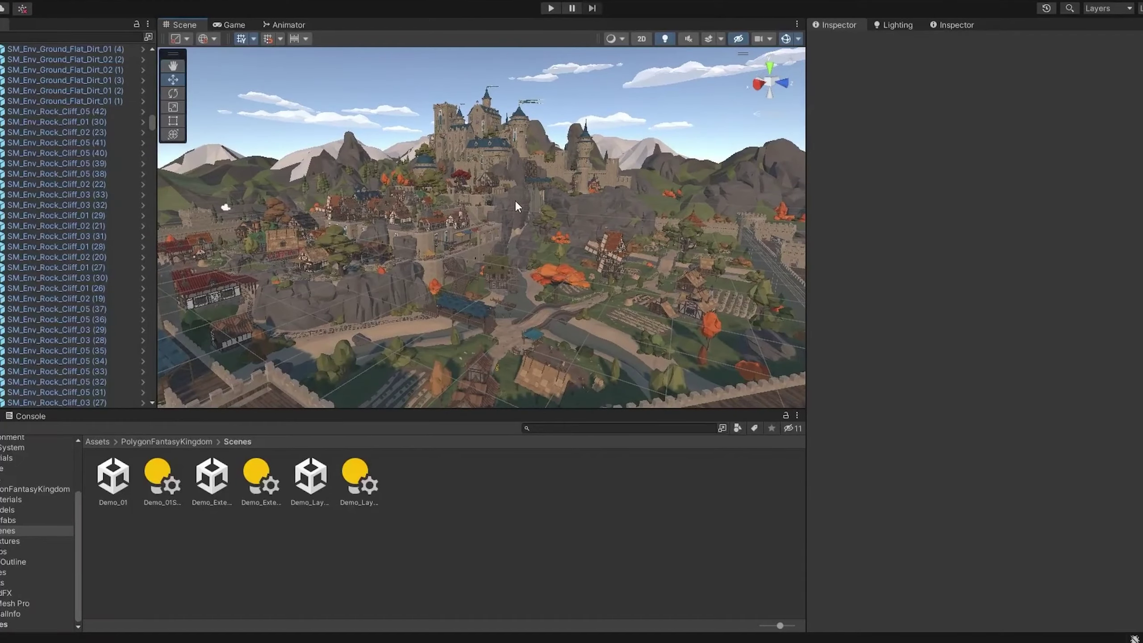
{"action": "scroll", "coordinate": [685, 314], "scroll_direction": "up", "scroll_amount": 5}
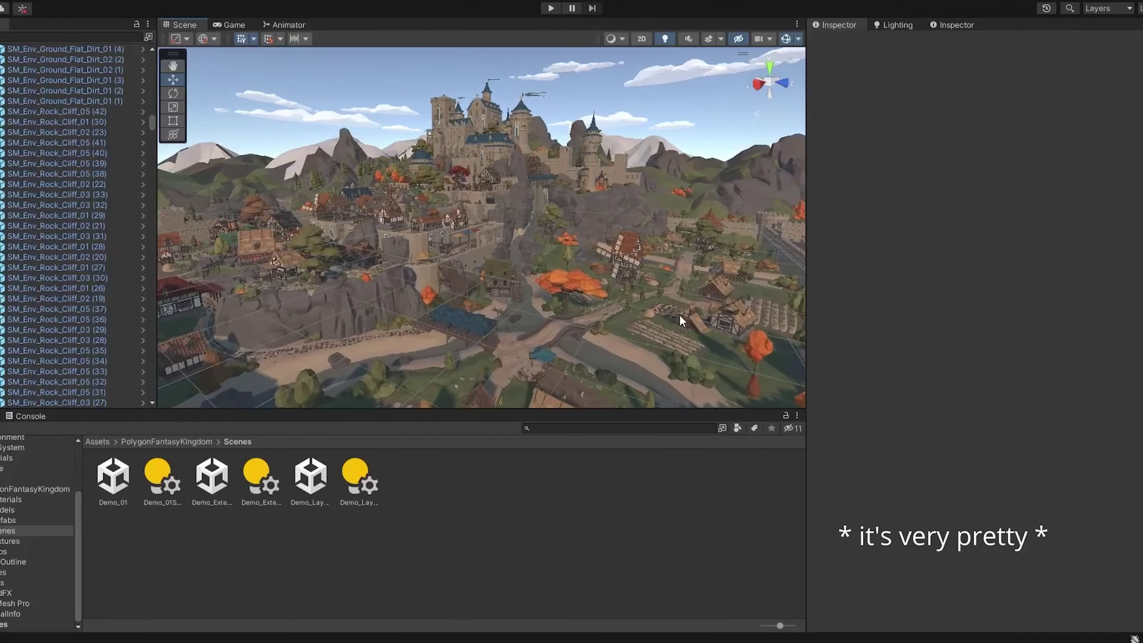
{"action": "key", "text": "Left"}
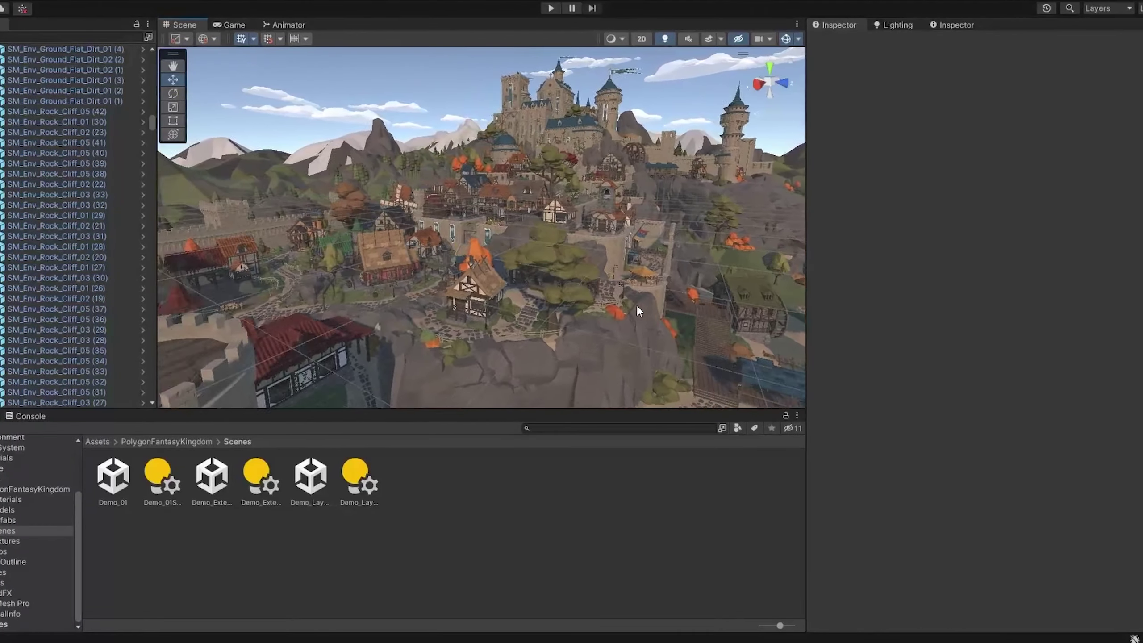
{"action": "key", "text": "Up"}
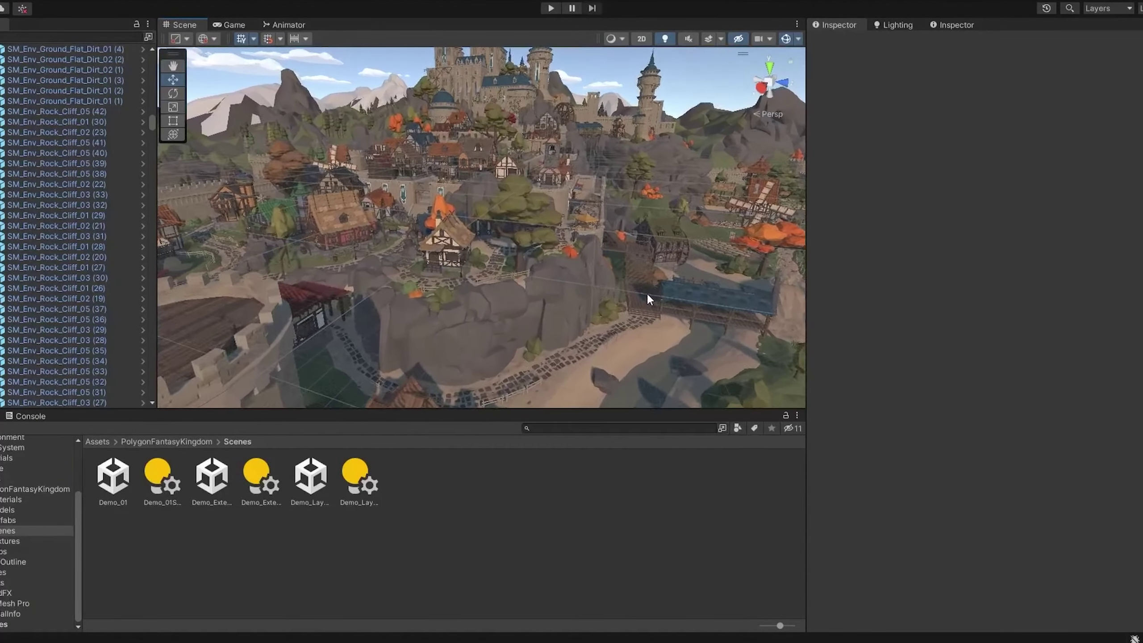
{"action": "key", "text": "Up"}
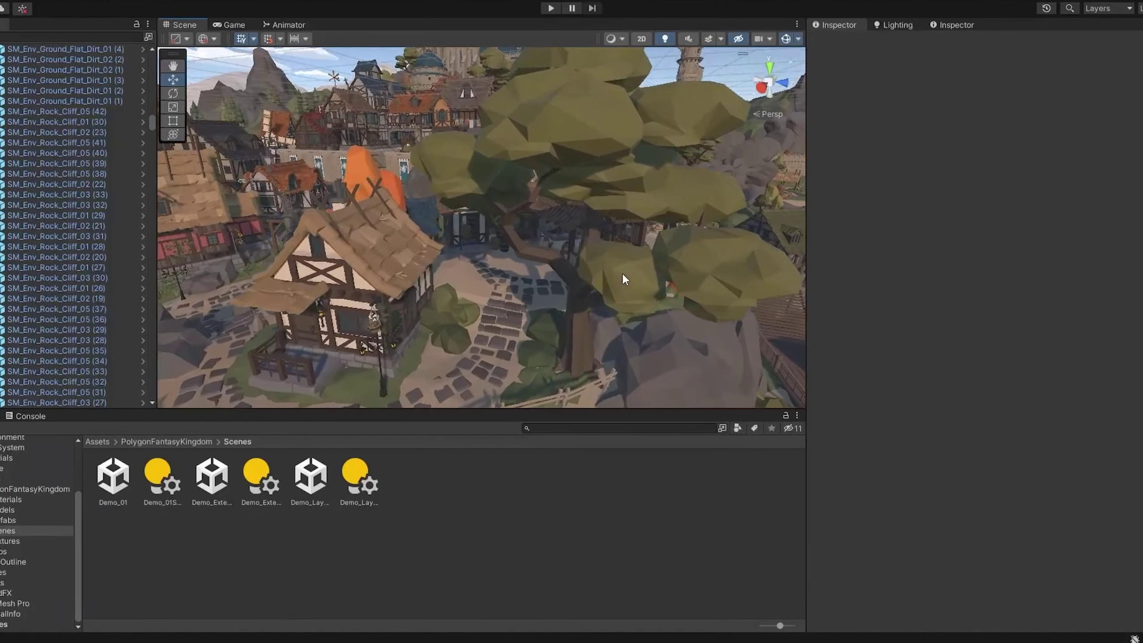
{"action": "key", "text": "Up"}
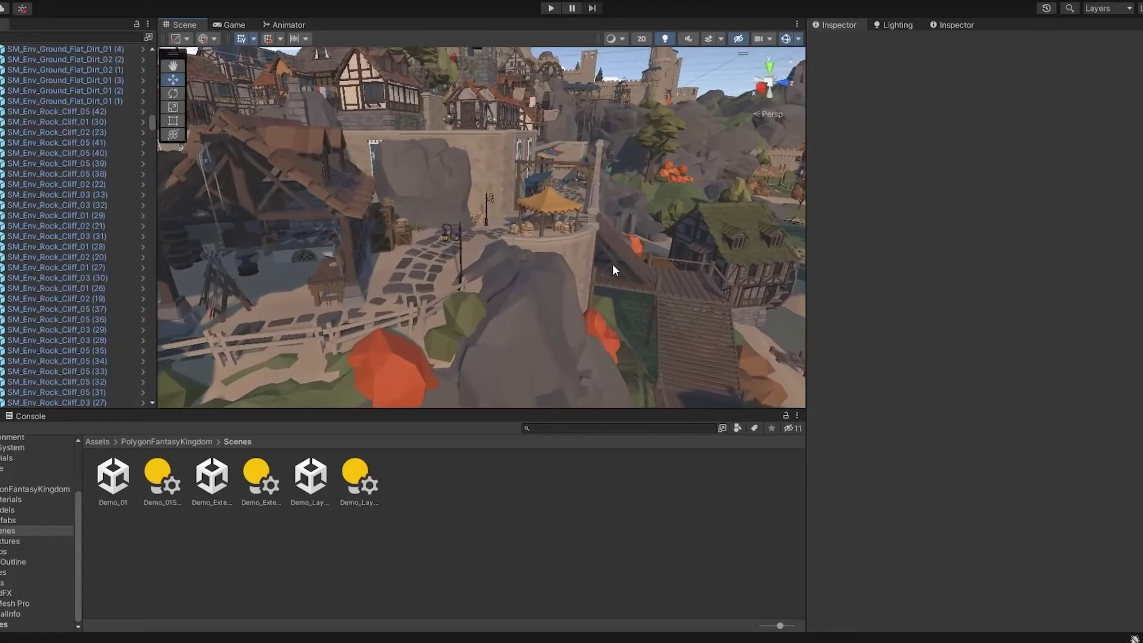
{"action": "right_click_drag", "start_coordinate": [613, 263], "coordinate": [548, 219]}
{"action": "key", "text": "Up"}
{"action": "key", "text": "Up"}
{"action": "key", "text": "Up"}
{"action": "key", "text": "Up"}
{"action": "key", "text": "Down"}
{"action": "key", "text": "Up"}
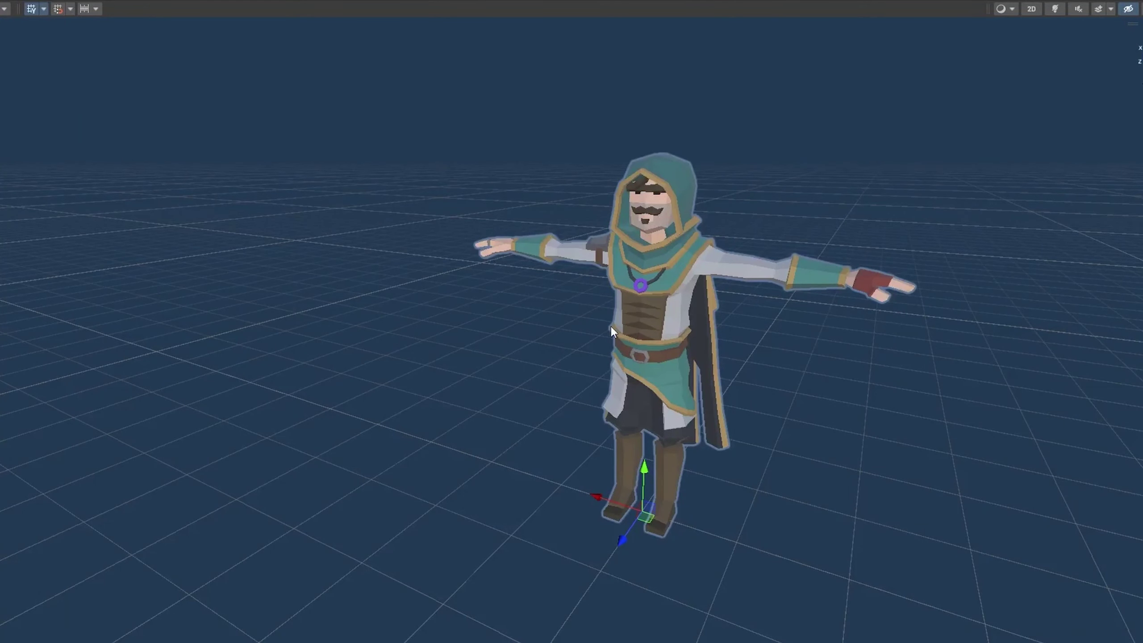
{"action": "mouse_move", "coordinate": [611, 328]}
{"action": "middle_mouse_down"}
{"action": "mouse_move", "coordinate": [781, 327]}
{"action": "mouse_move", "coordinate": [833, 339]}
{"action": "mouse_move", "coordinate": [692, 301]}
{"action": "mouse_move", "coordinate": [568, 298]}
{"action": "mouse_move", "coordinate": [613, 256]}
{"action": "mouse_move", "coordinate": [536, 370]}
{"action": "mouse_move", "coordinate": [621, 258]}
{"action": "mouse_move", "coordinate": [615, 315]}
{"action": "middle_mouse_up"}
- Test-play the hooded mage from behind, then shift it across the deck toward the stairs
{"action": "left_click_drag", "start_coordinate": [614, 311], "coordinate": [254, 338], "text": "alt"}
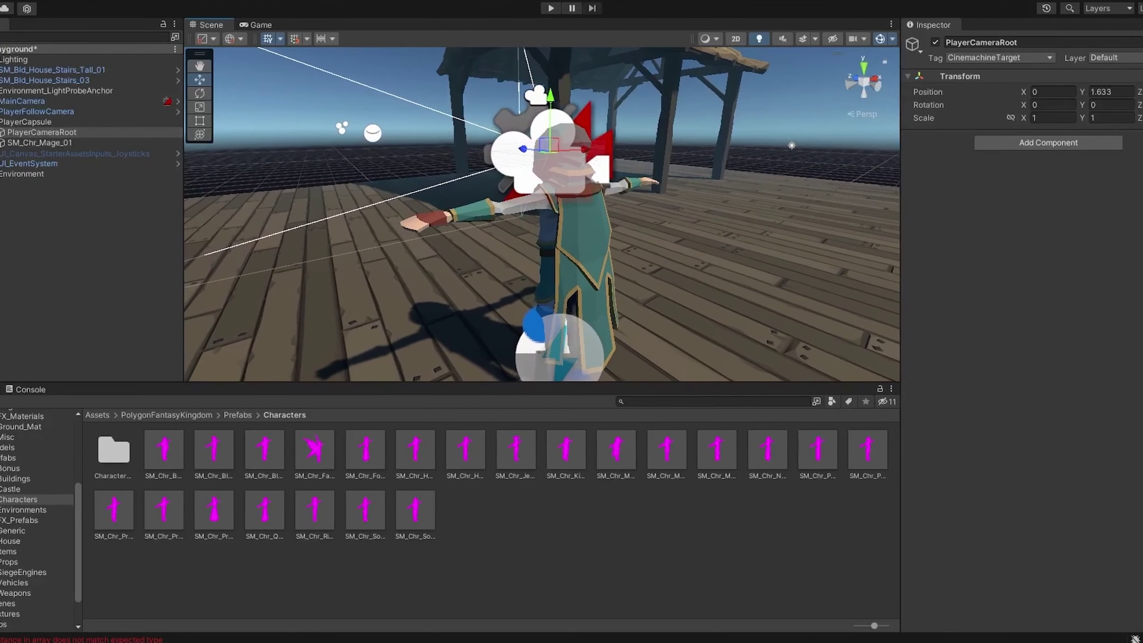
{"action": "left_click", "coordinate": [550, 8]}
{"action": "left_click", "coordinate": [521, 165]}
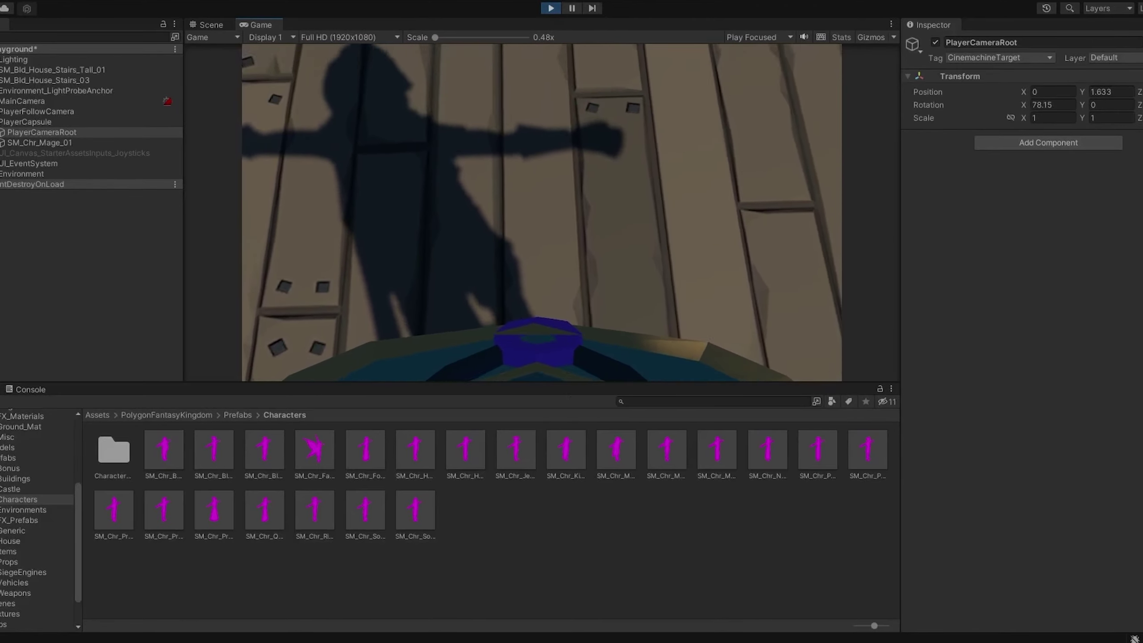
{"action": "left_click", "coordinate": [550, 8]}
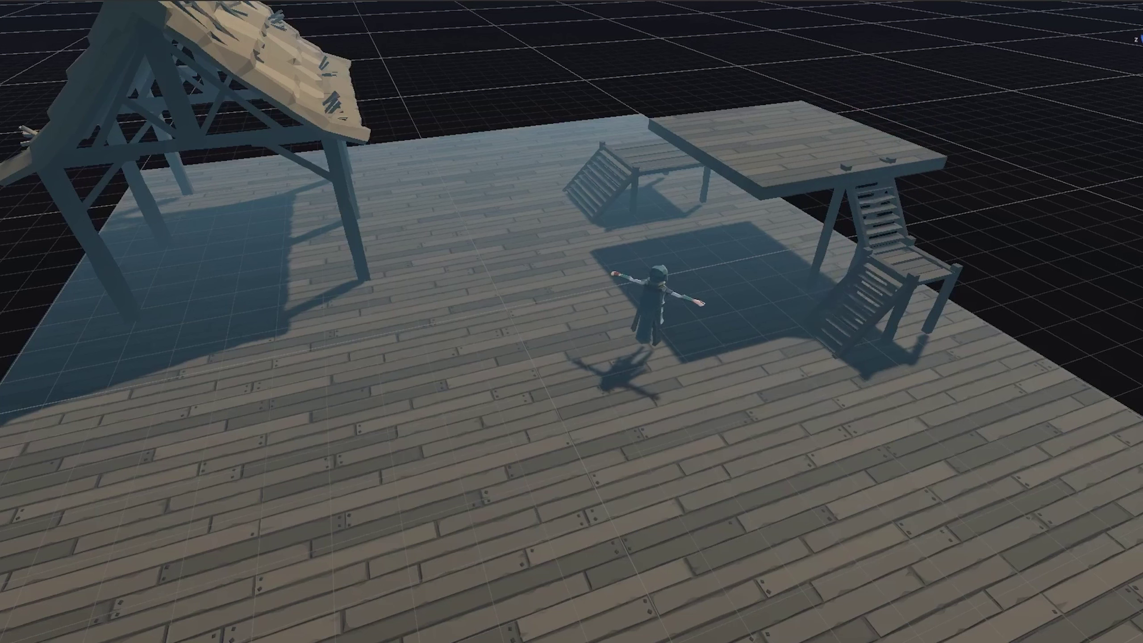
{"action": "key", "text": "d"}
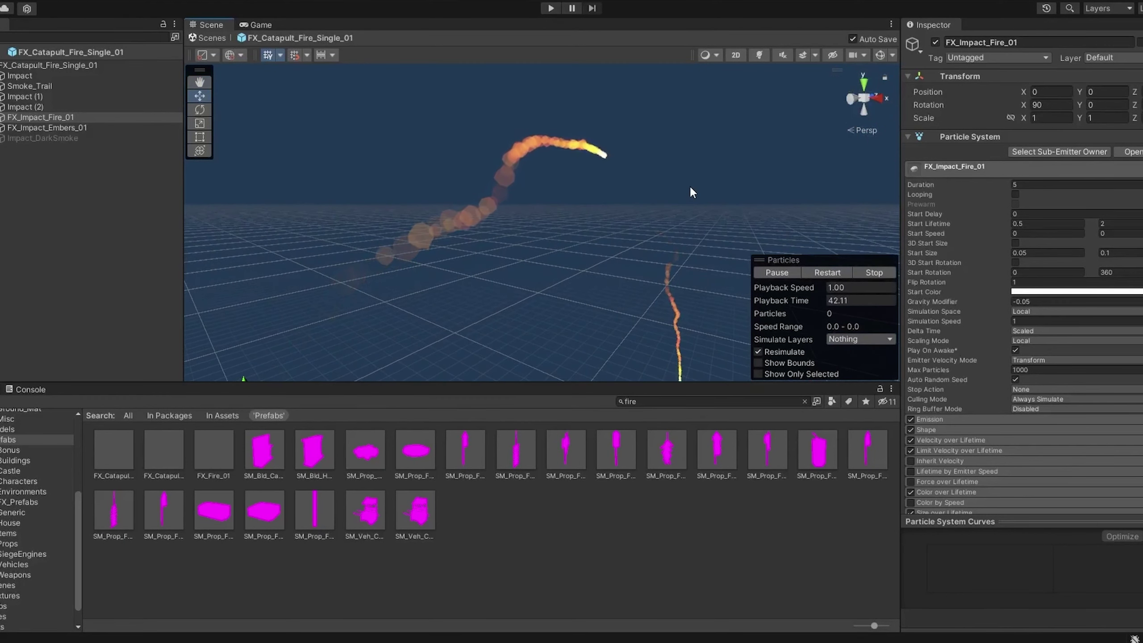
- Orbit around the catapult fire trail and select its Impact part in the Hierarchy
{"action": "right_click_drag", "start_coordinate": [692, 193], "coordinate": [582, 229]}
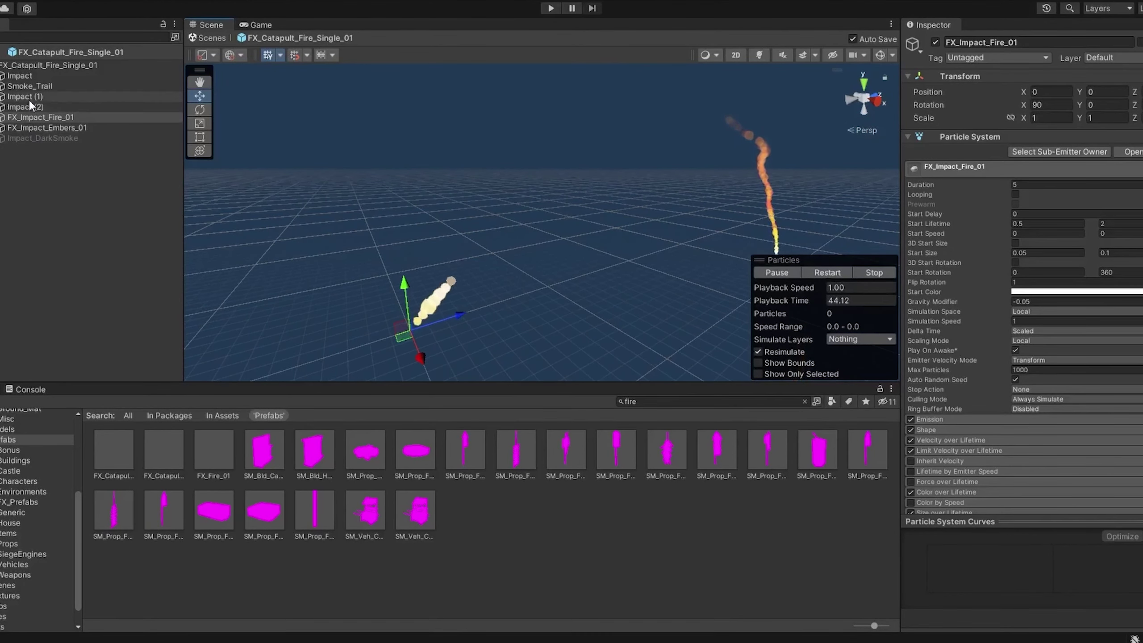
{"action": "left_click", "coordinate": [27, 79]}
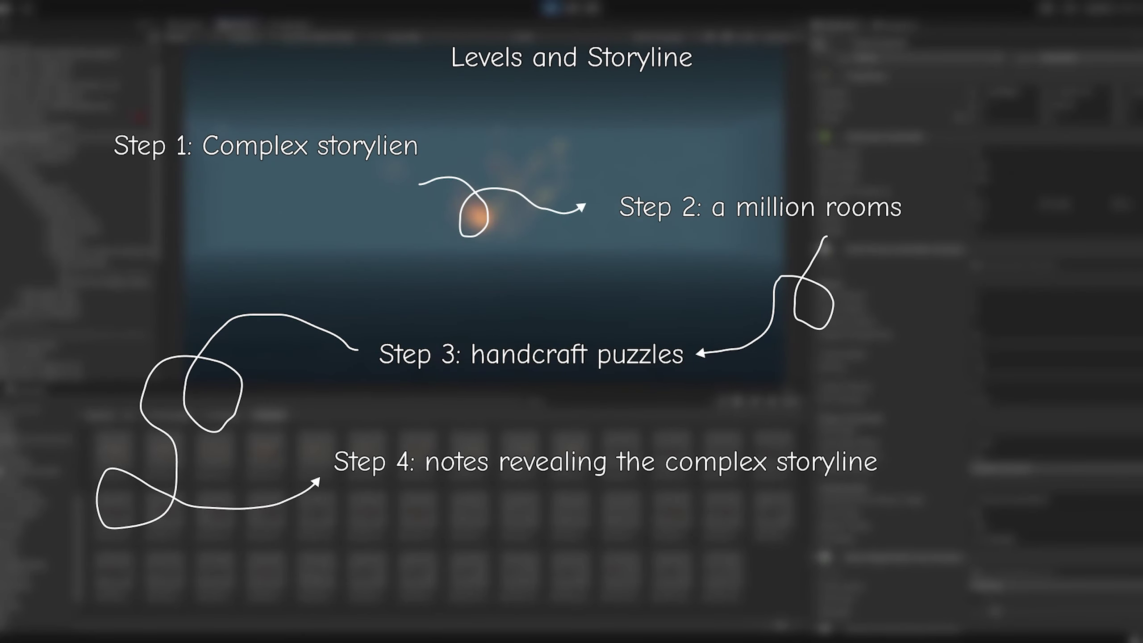
- Walk the first-person player forward through the room up to the arched door
{"action": "key", "text": "w"}
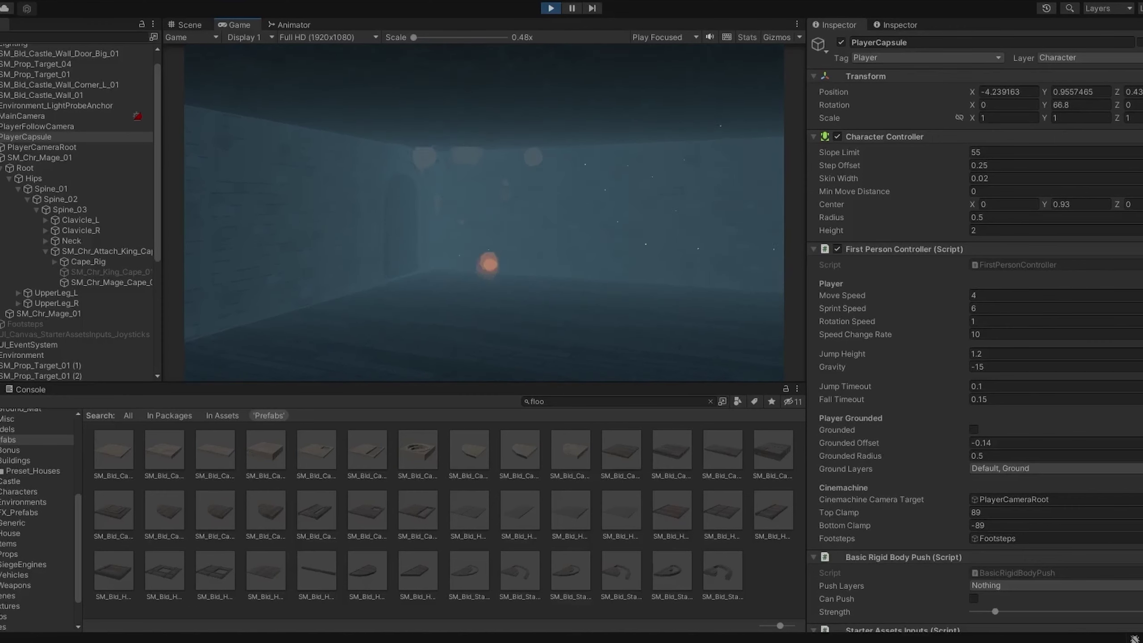
{"action": "key", "text": "w"}
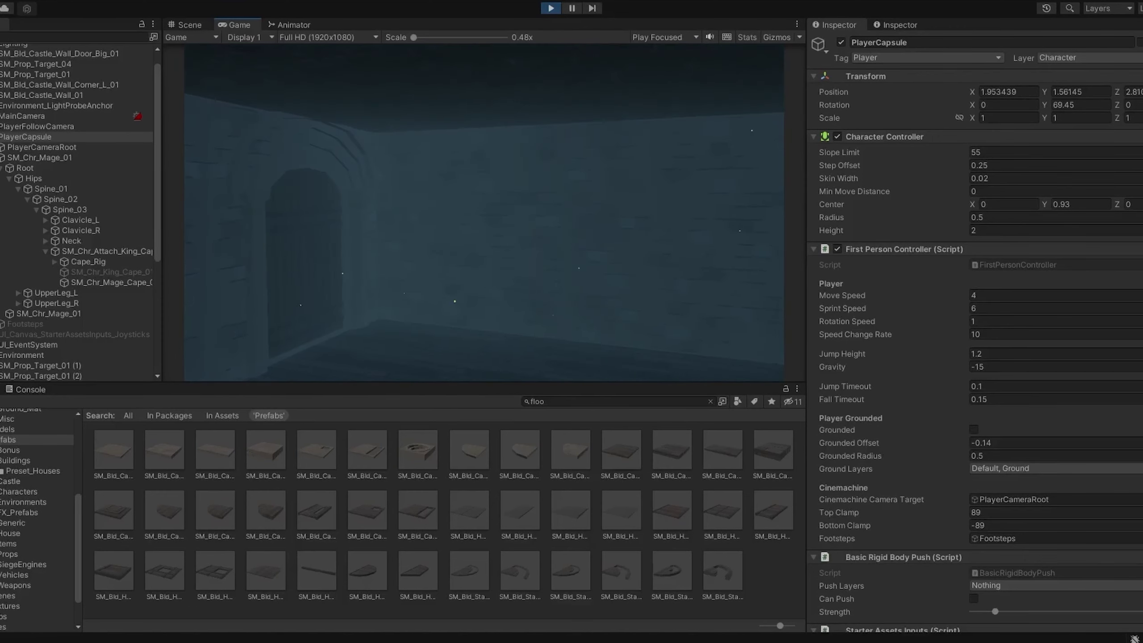
{"action": "key", "text": "w"}
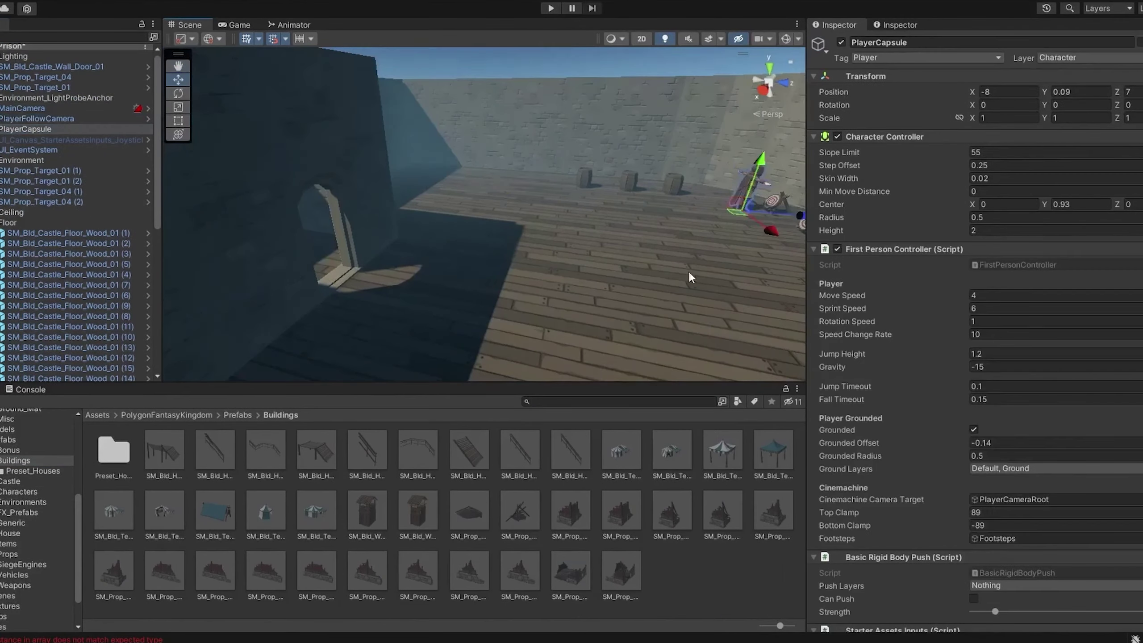
- Play the game, walk under the staircase to the desk, and pick up the note
{"action": "key", "text": "ctrl+p"}
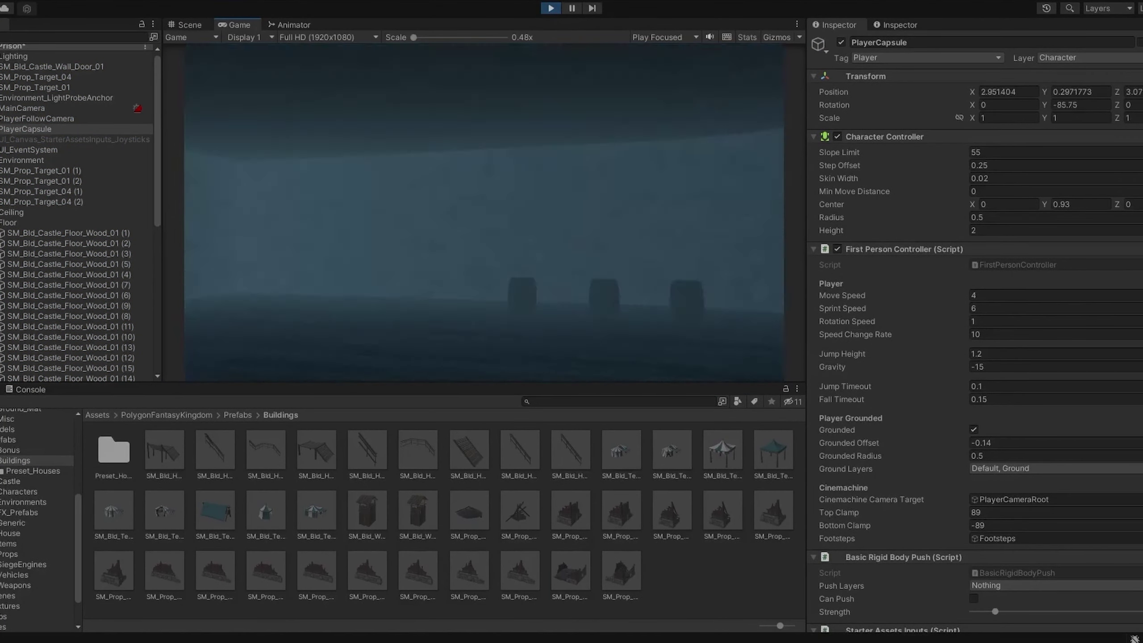
{"action": "key", "text": "w"}
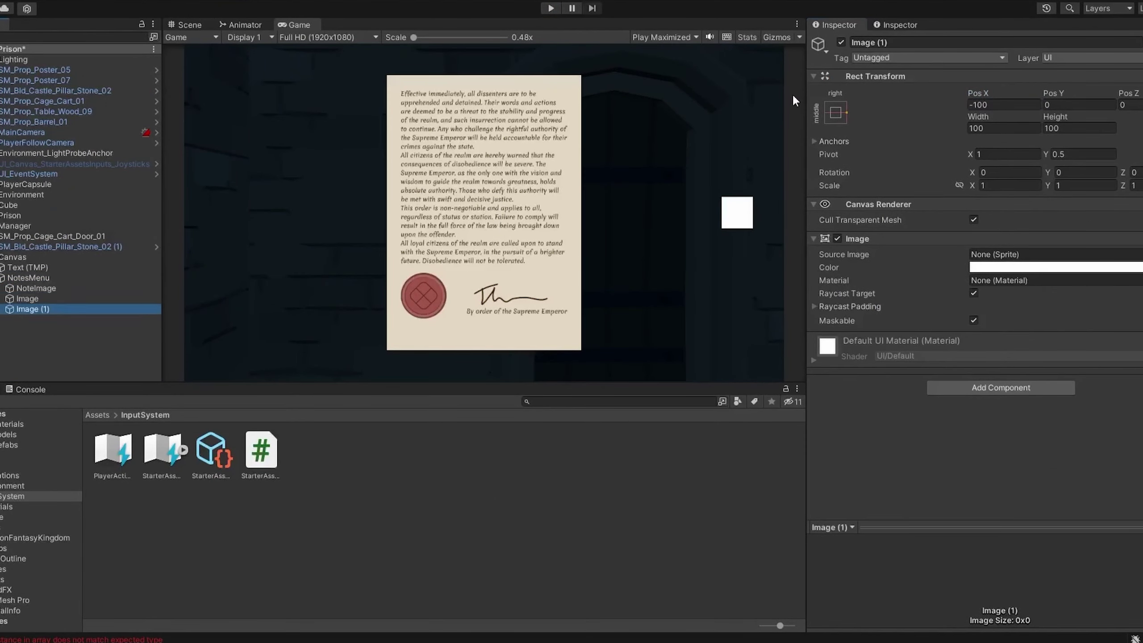
{"action": "key", "text": "ctrl+p"}
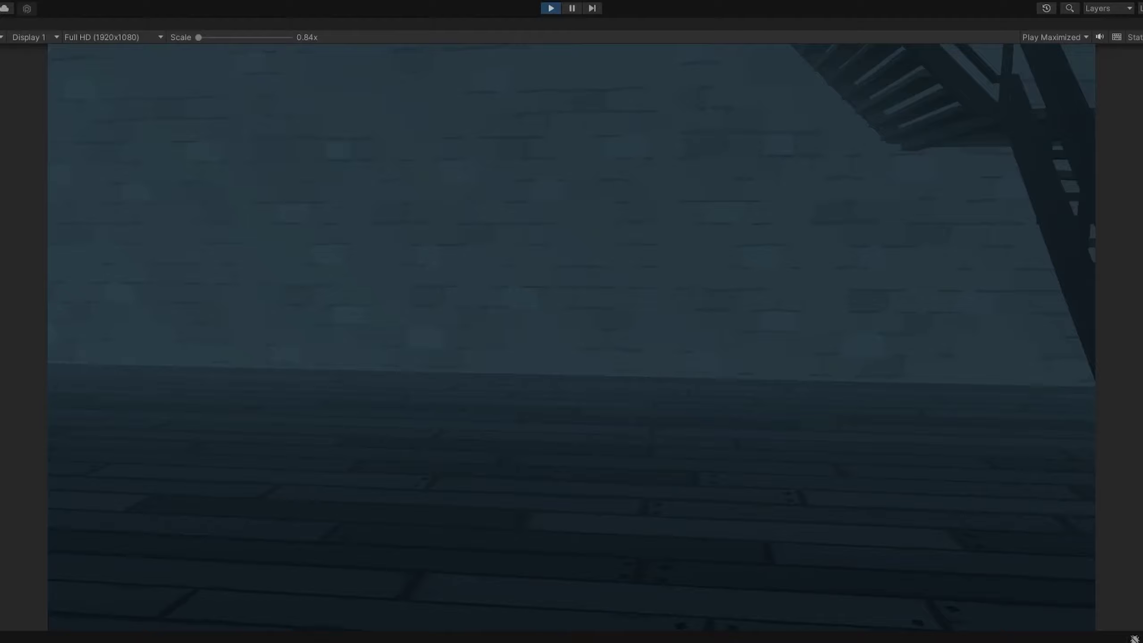
{"action": "key", "text": "w"}
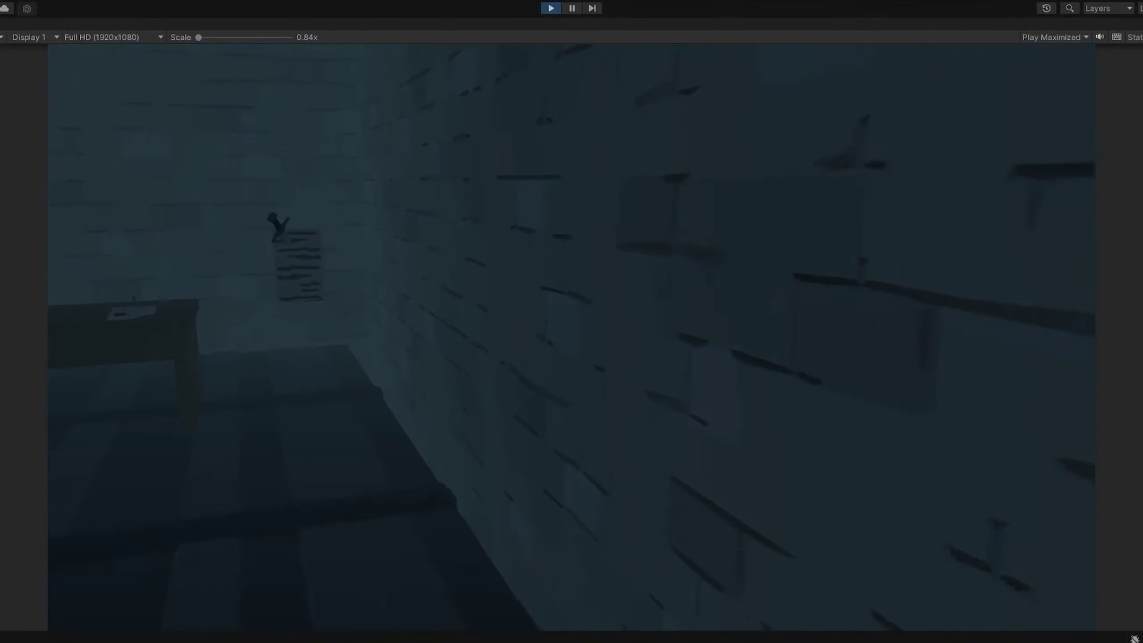
{"action": "key", "text": "w"}
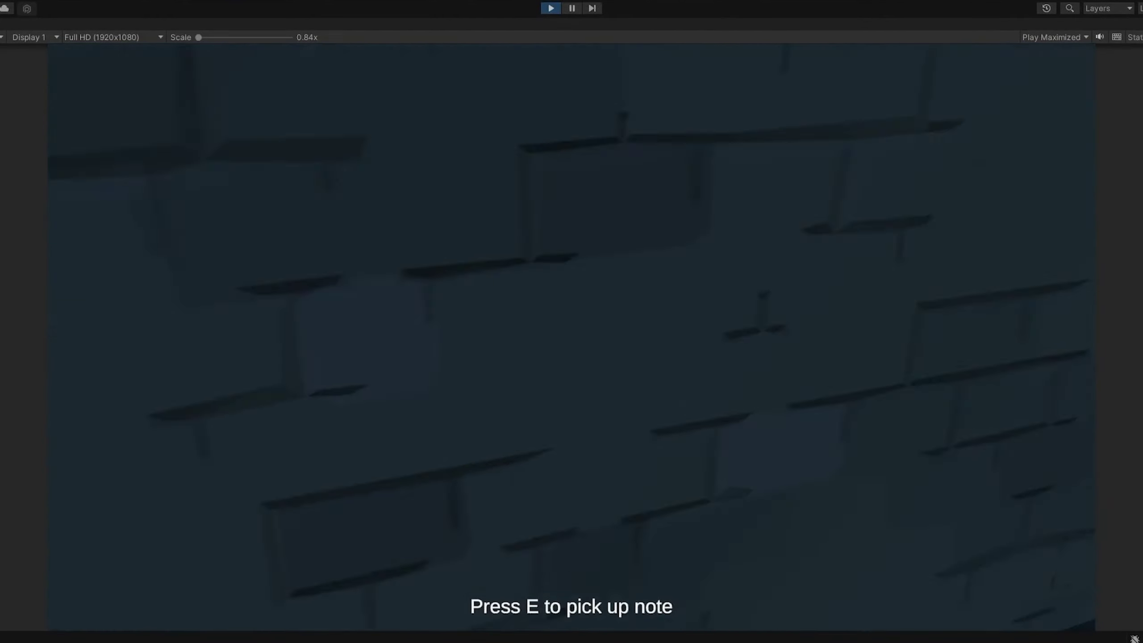
{"action": "key", "text": "e"}
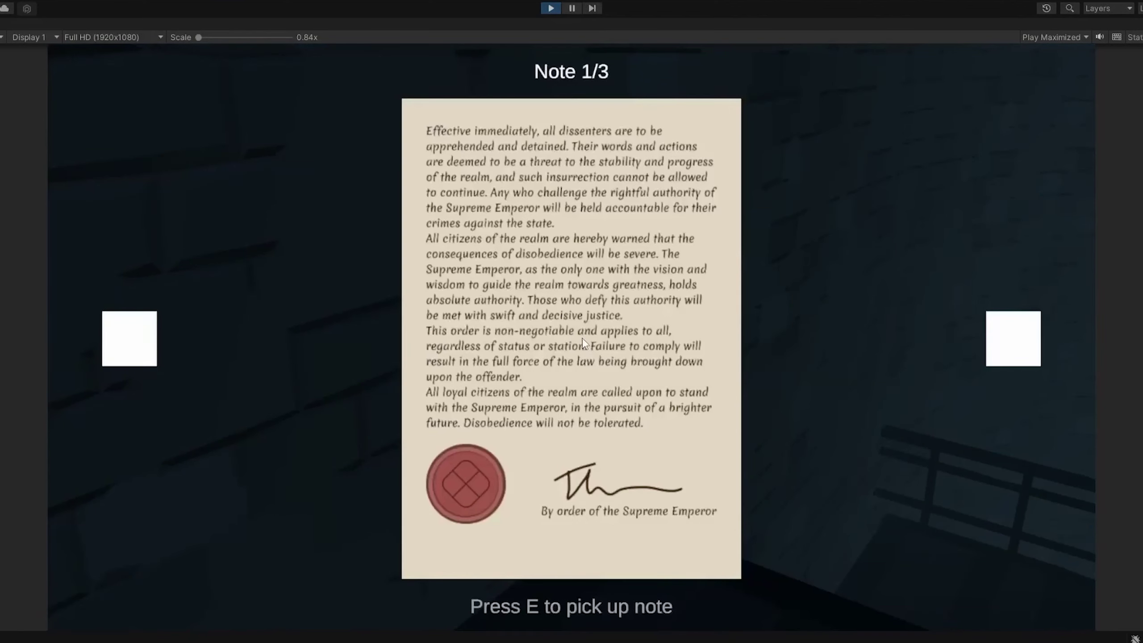
- Page through the notes from Note 1/3 to Note 3/3
{"action": "left_click", "coordinate": [1000, 358]}
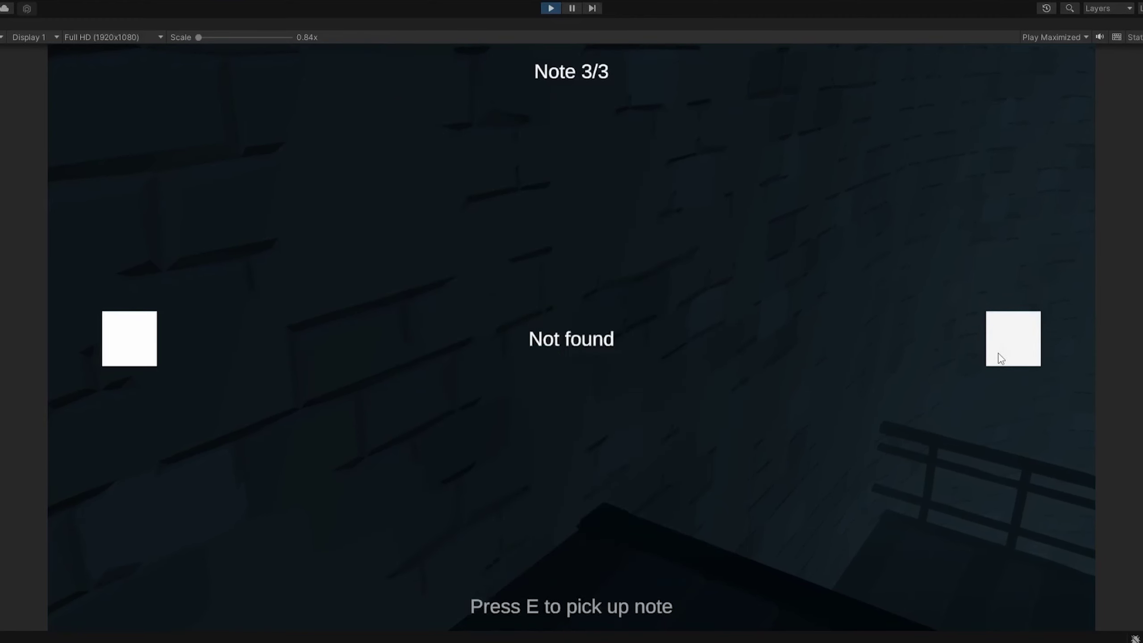
{"action": "left_click", "coordinate": [1000, 358]}
{"action": "left_click", "coordinate": [1000, 359]}
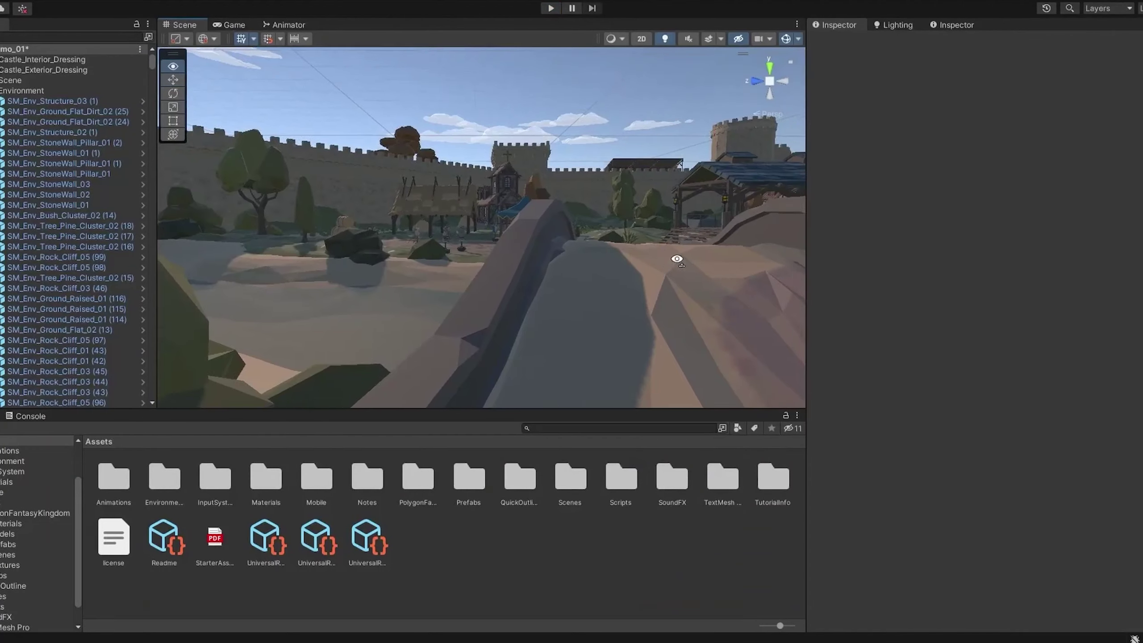
- Fly the scene camera over the hill into the courtyard toward the church doorway, then frame PlayerCapsule
{"action": "key", "text": "w"}
{"action": "right_click_drag", "start_coordinate": [678, 260], "coordinate": [622, 213]}
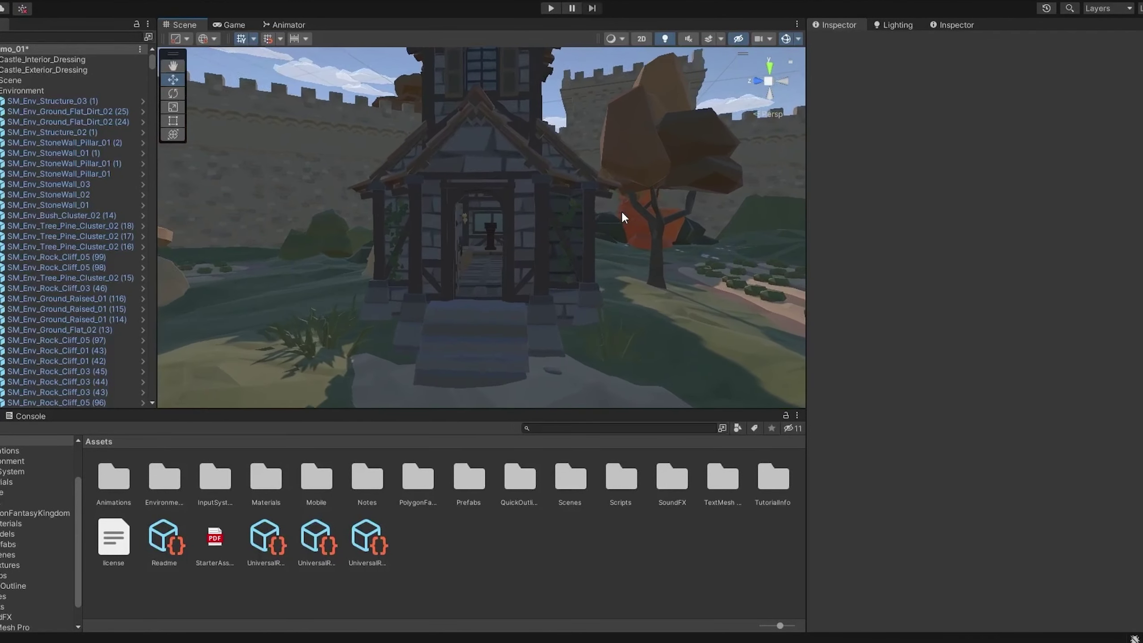
{"action": "scroll", "coordinate": [621, 210], "scroll_direction": "up", "scroll_amount": 10}
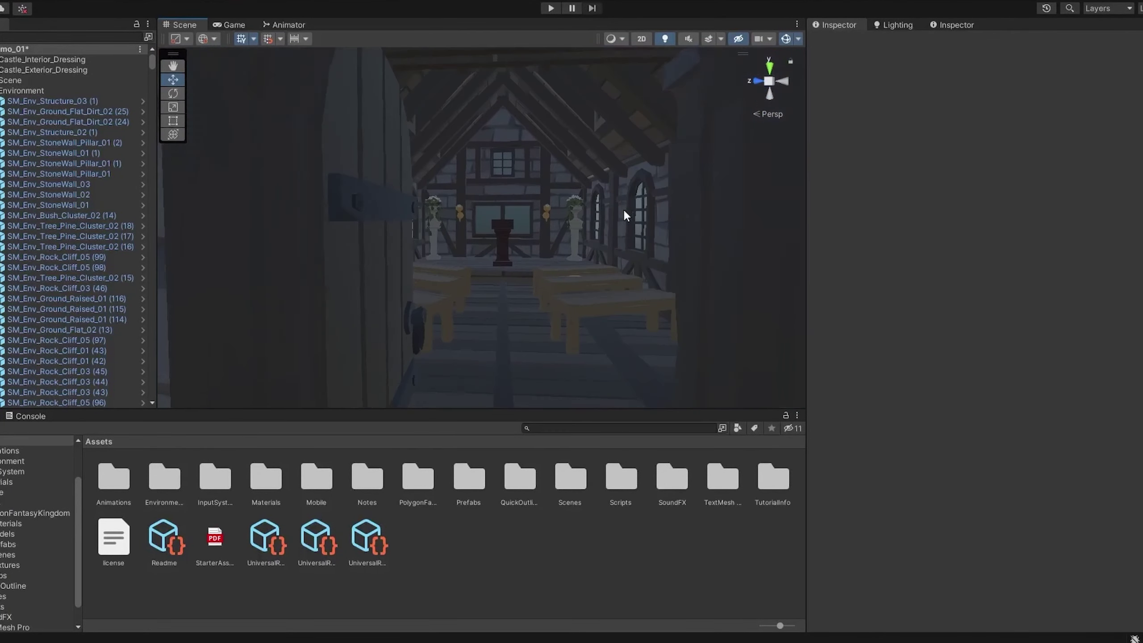
{"action": "scroll", "coordinate": [624, 208], "scroll_direction": "up", "scroll_amount": 6}
{"action": "right_click_drag", "start_coordinate": [676, 217], "coordinate": [293, 270]}
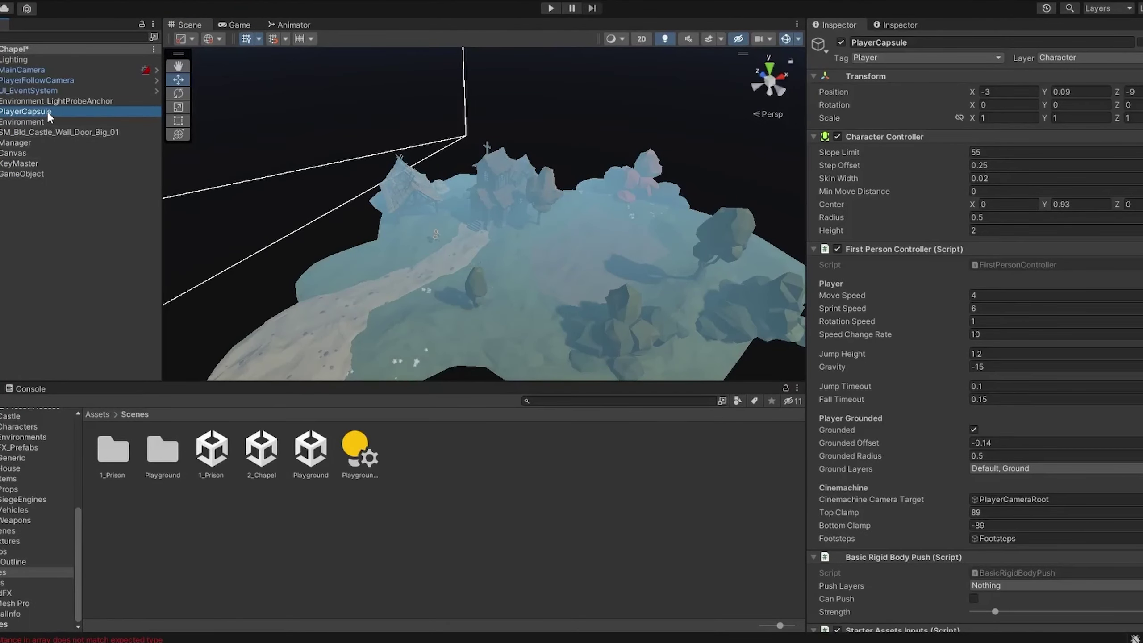
{"action": "double_click", "coordinate": [46, 111]}
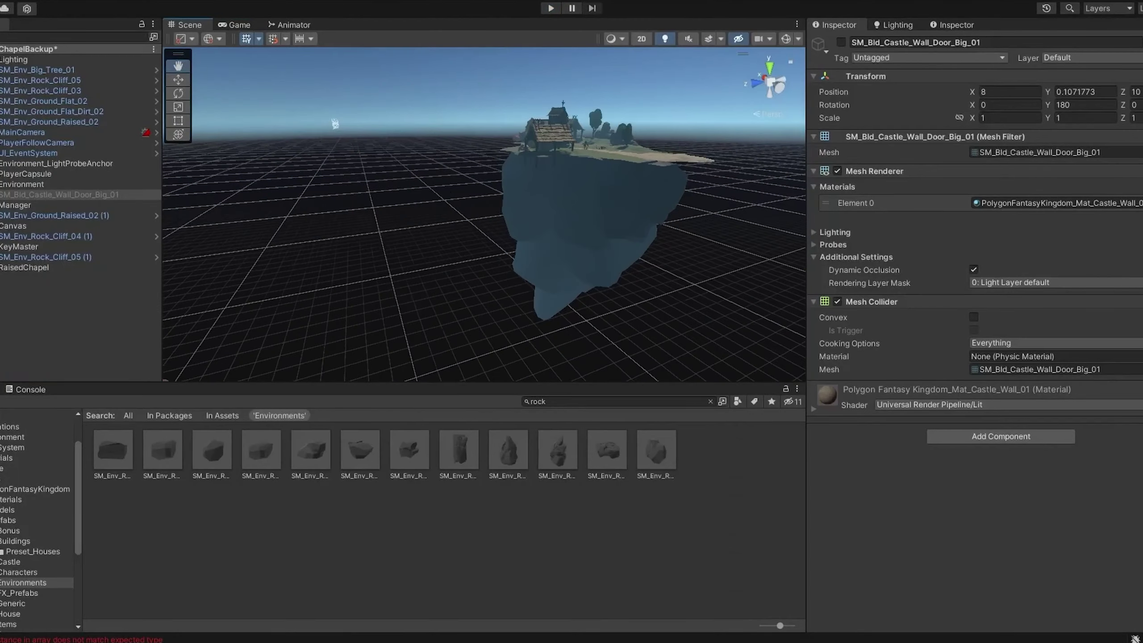
- Orbit under and around the floating rock islands, resize the Scene view, then enter Play mode
{"action": "right_click_drag", "start_coordinate": [578, 234], "coordinate": [666, 216]}
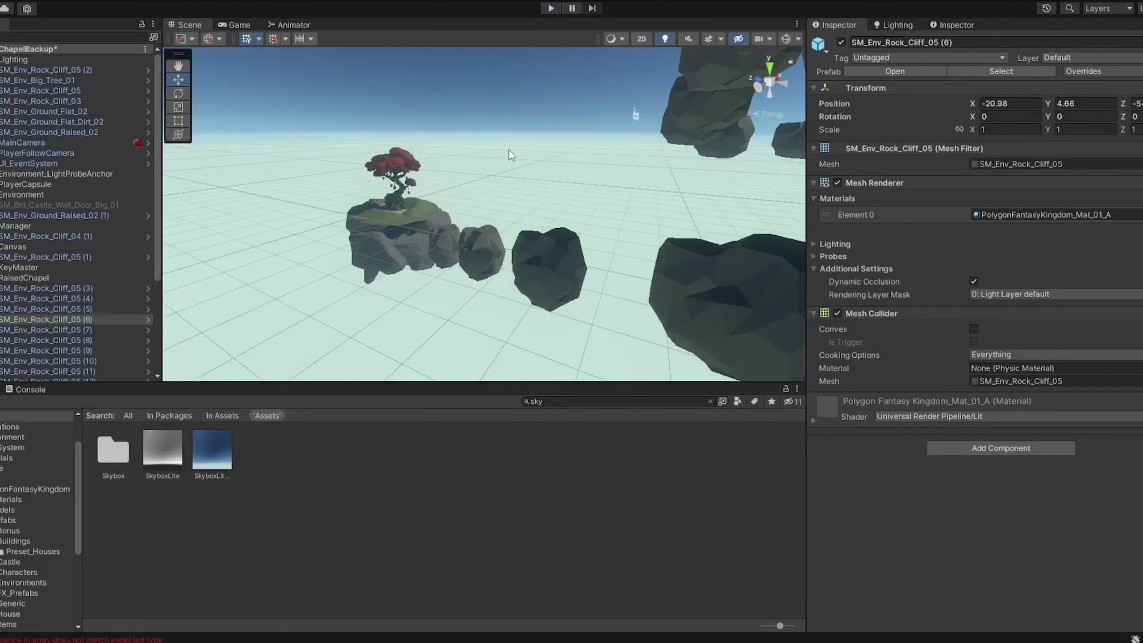
{"action": "right_click_drag", "start_coordinate": [509, 148], "coordinate": [858, 90]}
{"action": "right_click_drag", "start_coordinate": [495, 216], "coordinate": [720, 225]}
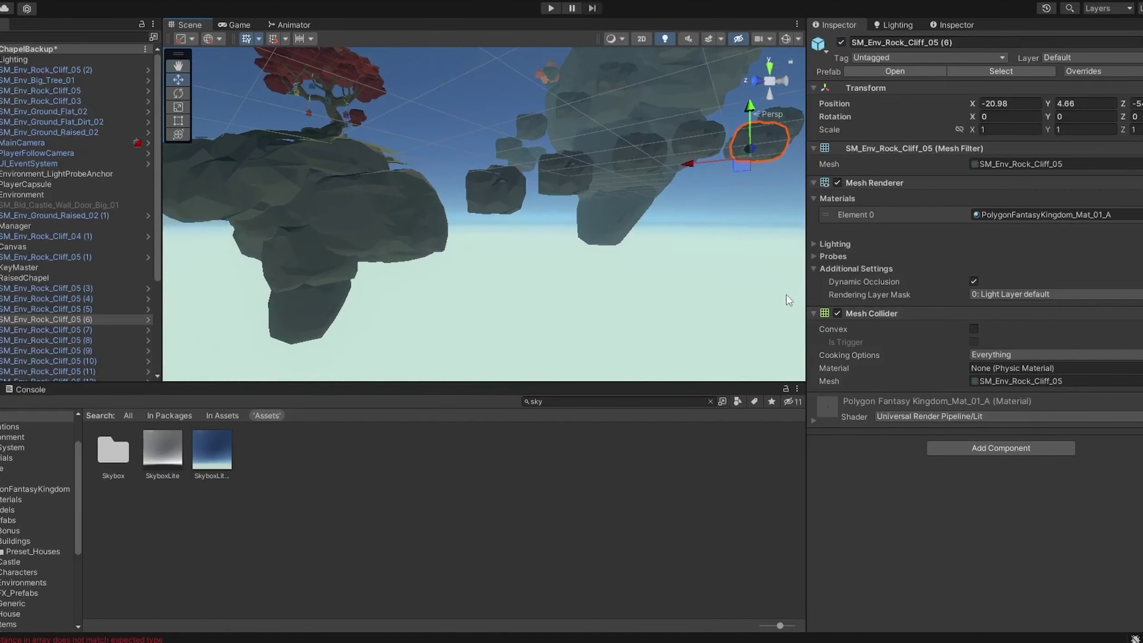
{"action": "right_click_drag", "start_coordinate": [789, 299], "coordinate": [134, 59]}
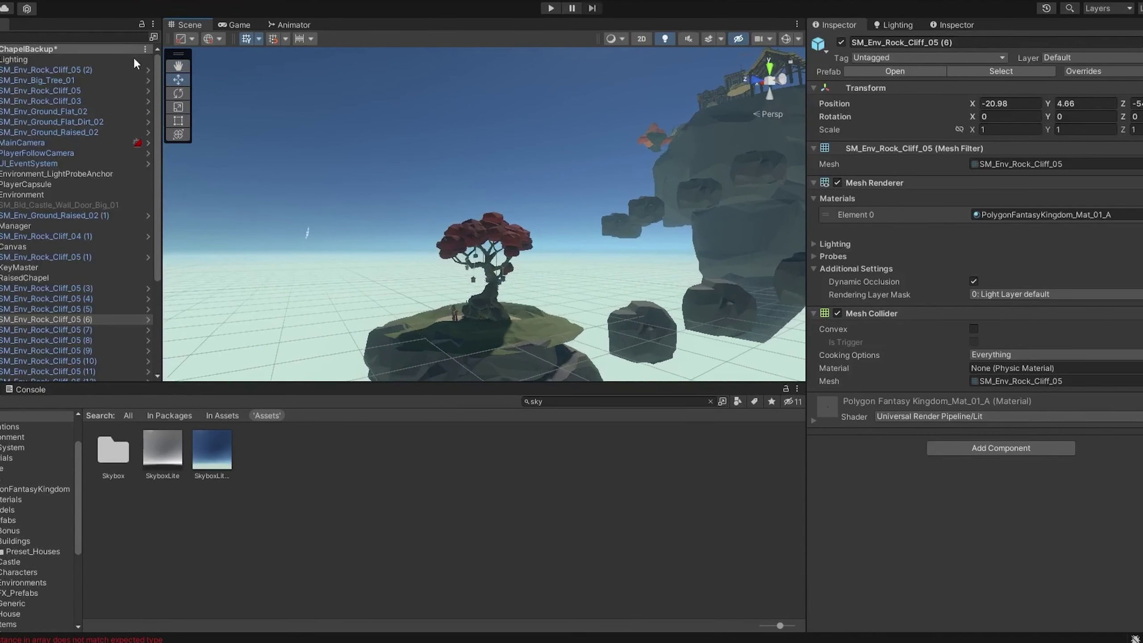
{"action": "left_click_drag", "start_coordinate": [599, 384], "coordinate": [561, 385]}
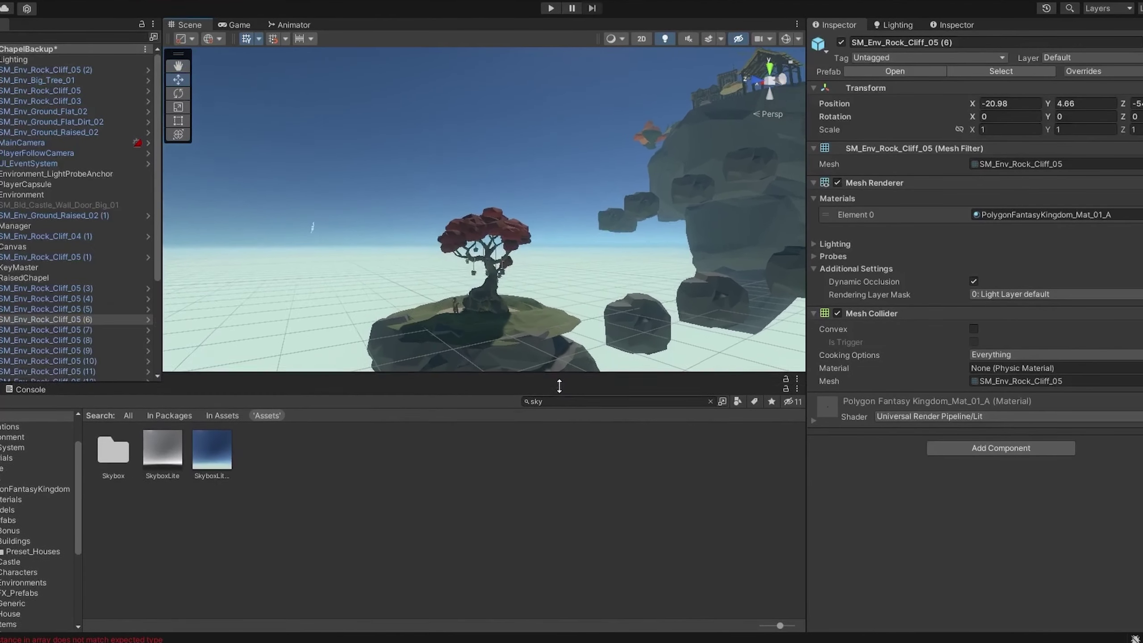
{"action": "right_click_drag", "start_coordinate": [585, 270], "coordinate": [631, 306]}
{"action": "key", "text": "ctrl+p"}
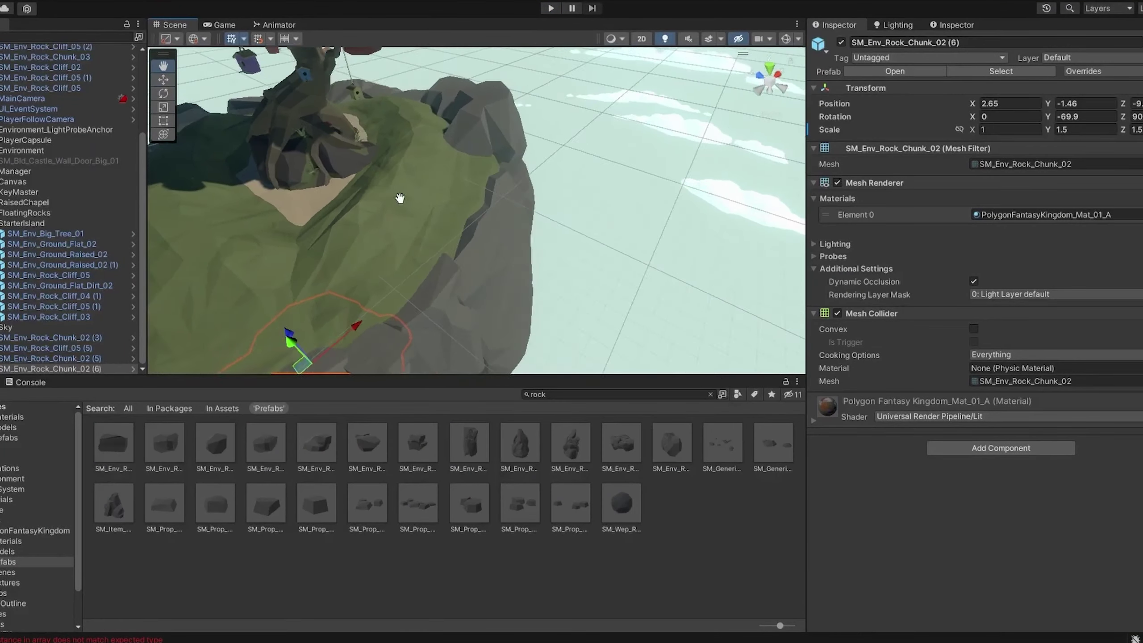
- Orbit to a wider side view of the starter island, then enter Play mode
{"action": "left_click_drag", "start_coordinate": [400, 199], "coordinate": [441, 226], "text": "alt"}
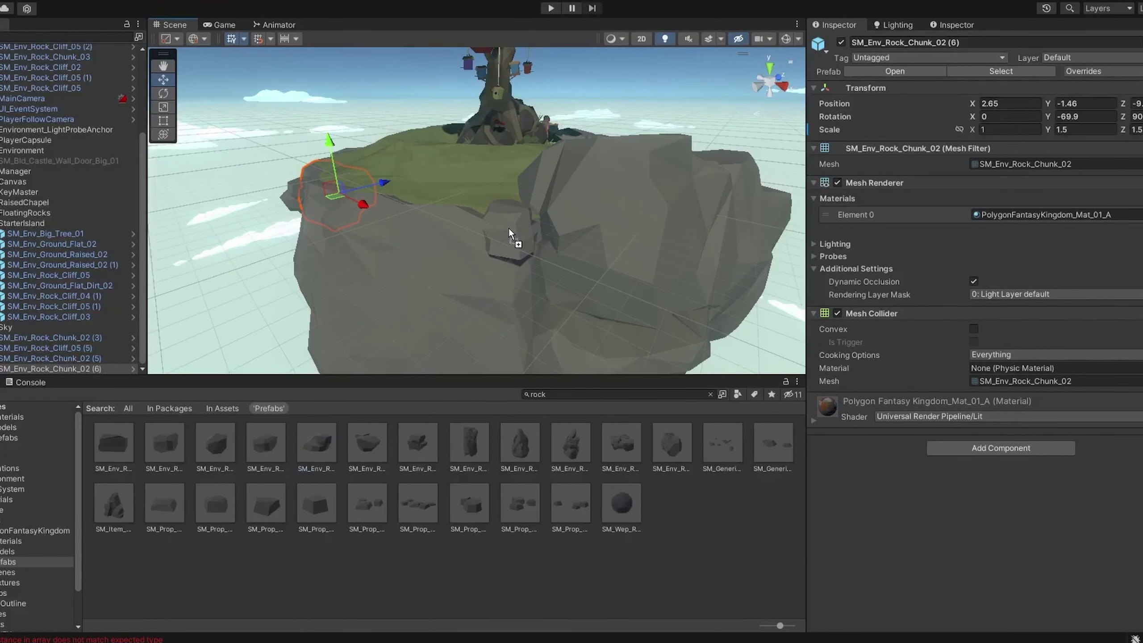
{"action": "left_click_drag", "start_coordinate": [528, 212], "coordinate": [517, 259], "text": "alt"}
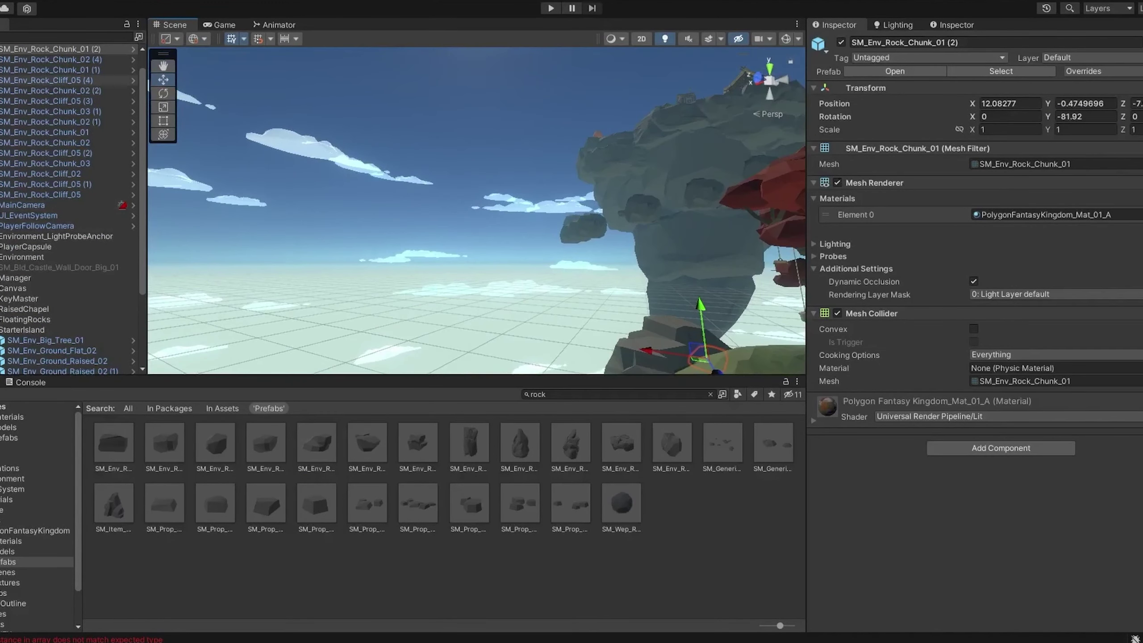
{"action": "key", "text": "ctrl+p"}
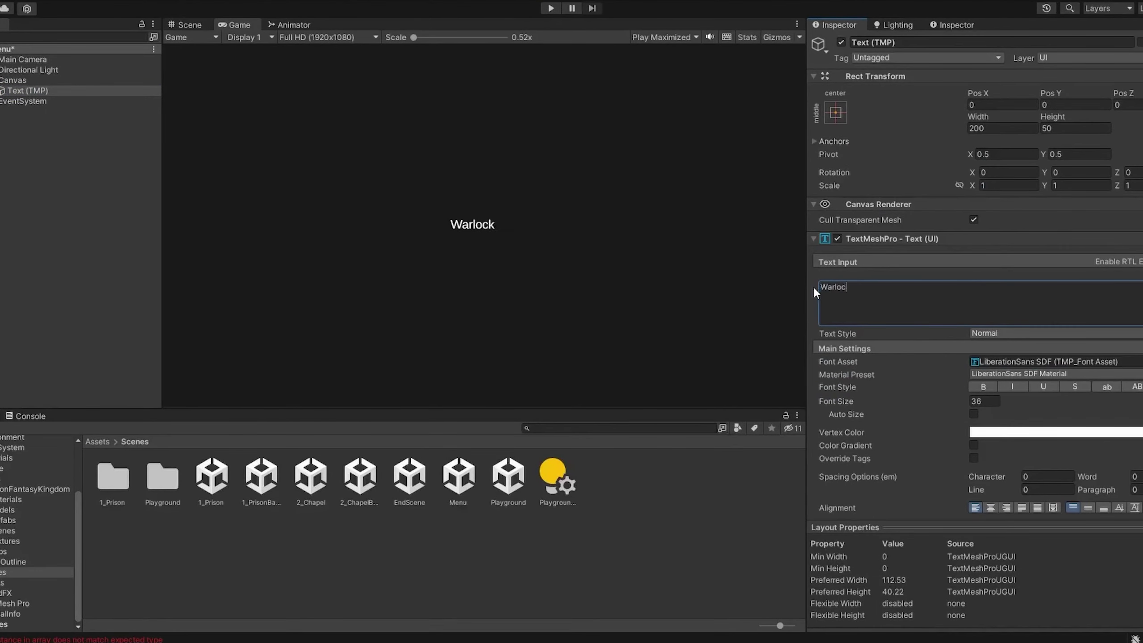
- Title text reads 'Warlock's Limbo', width 400, with Center and Middle alignment
{"action": "type", "text": "k's Limbo"}
{"action": "double_click", "coordinate": [1003, 129]}
{"action": "type", "text": "400"}
{"action": "left_click", "coordinate": [991, 507]}
{"action": "left_click", "coordinate": [1088, 507]}
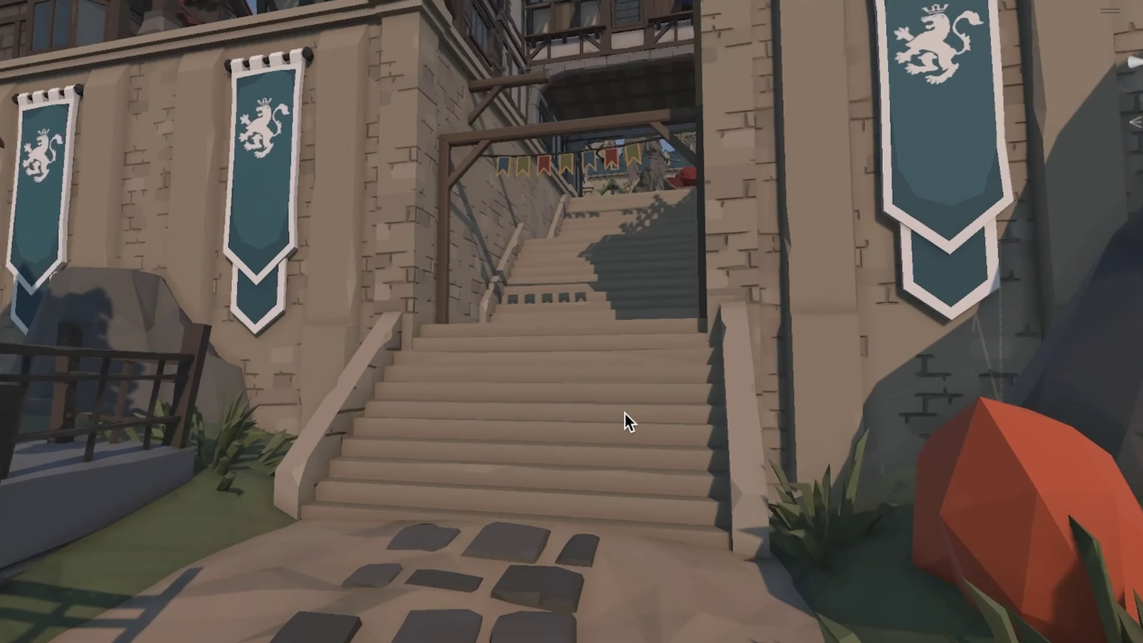
- Fly the Scene camera up the castle stairs and through the arch toward the walled town
{"action": "right_click_drag", "start_coordinate": [625, 424], "coordinate": [907, 482]}
{"action": "key", "text": "w"}
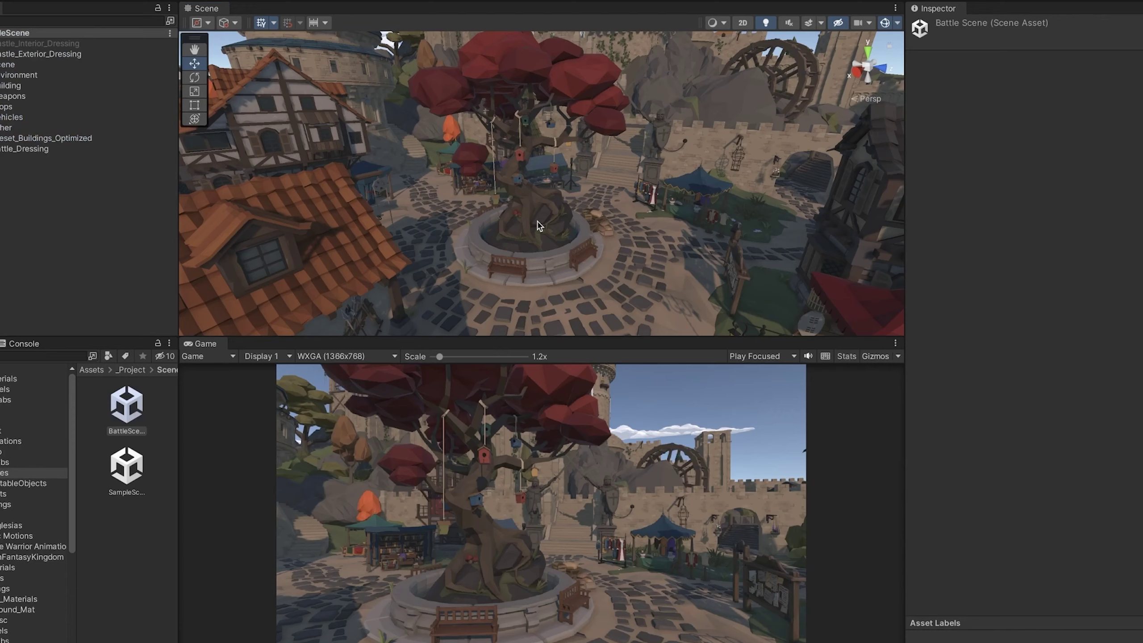
- Delete the big tree, the well water and the crate stack beside the fountain
{"action": "left_click", "coordinate": [539, 225]}
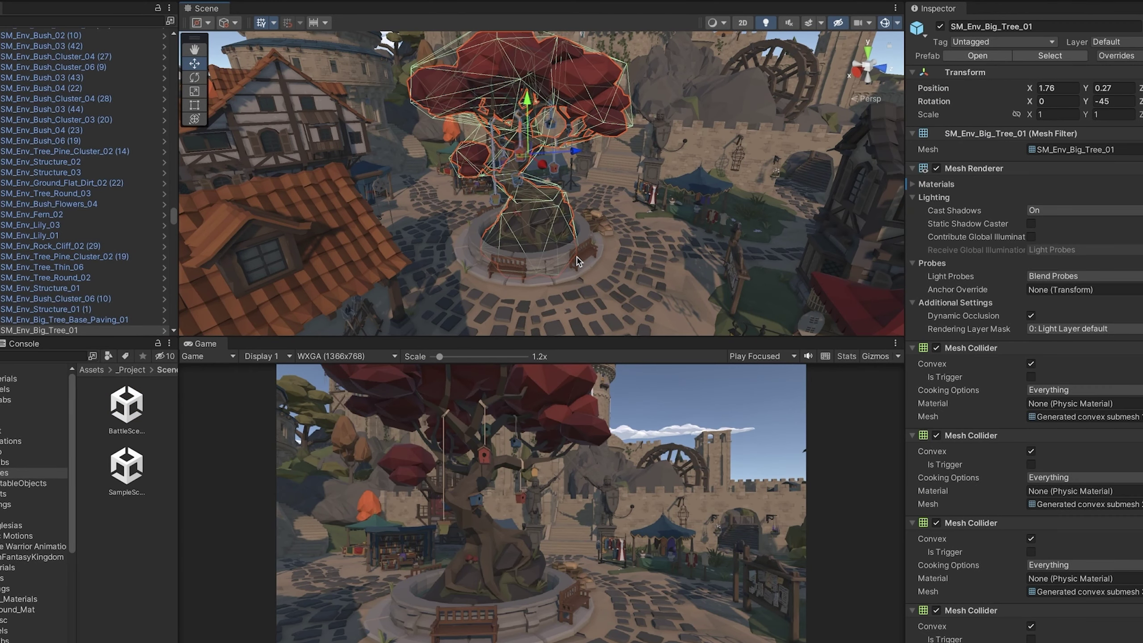
{"action": "key", "text": "Delete"}
{"action": "key", "text": "ctrl+z"}
{"action": "left_click", "coordinate": [546, 210]}
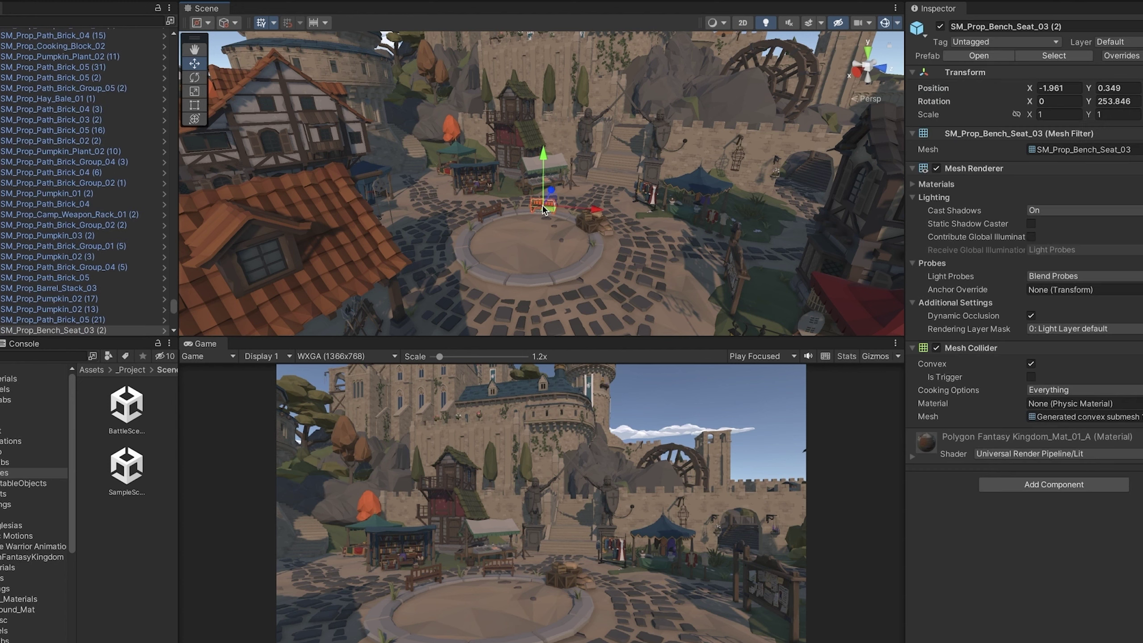
{"action": "left_click", "coordinate": [591, 227]}
{"action": "key", "text": "Delete"}
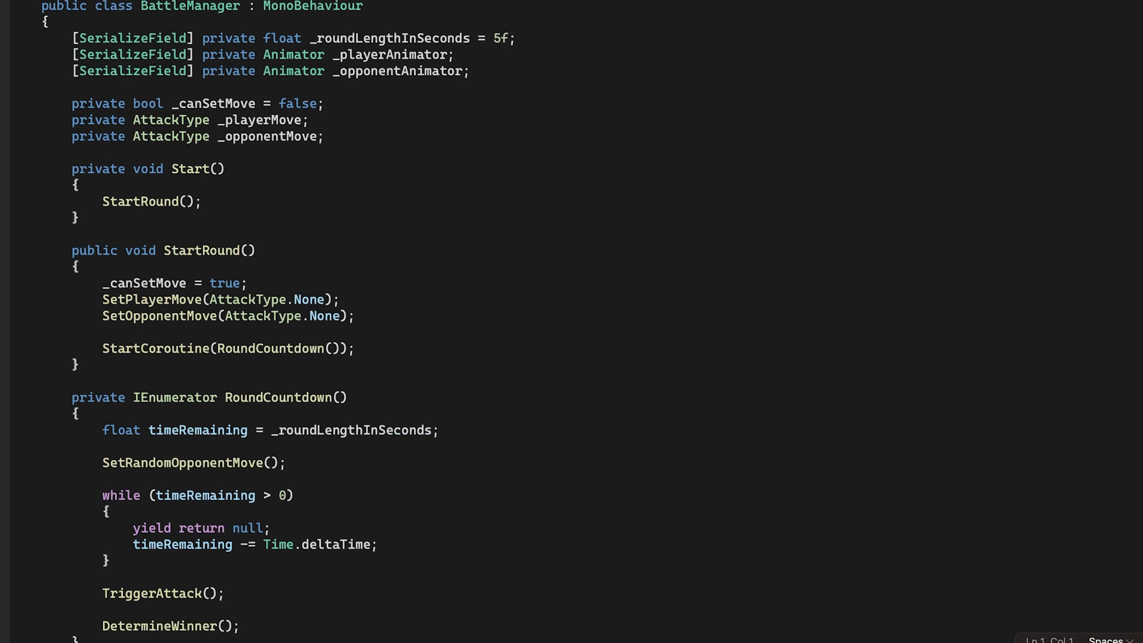
- Scroll through BattleManager.cs's round and move methods down to DetermineWinner
{"action": "scroll", "coordinate": [572, 315], "scroll_direction": "down", "scroll_amount": 15}
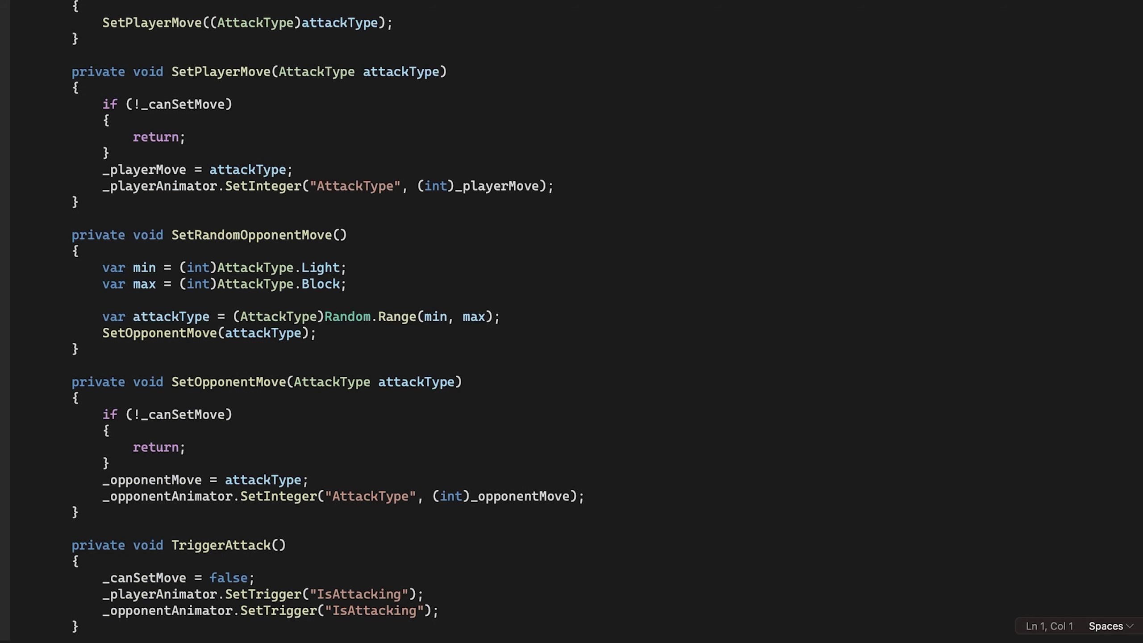
{"action": "scroll", "coordinate": [572, 315], "scroll_direction": "down", "scroll_amount": 5}
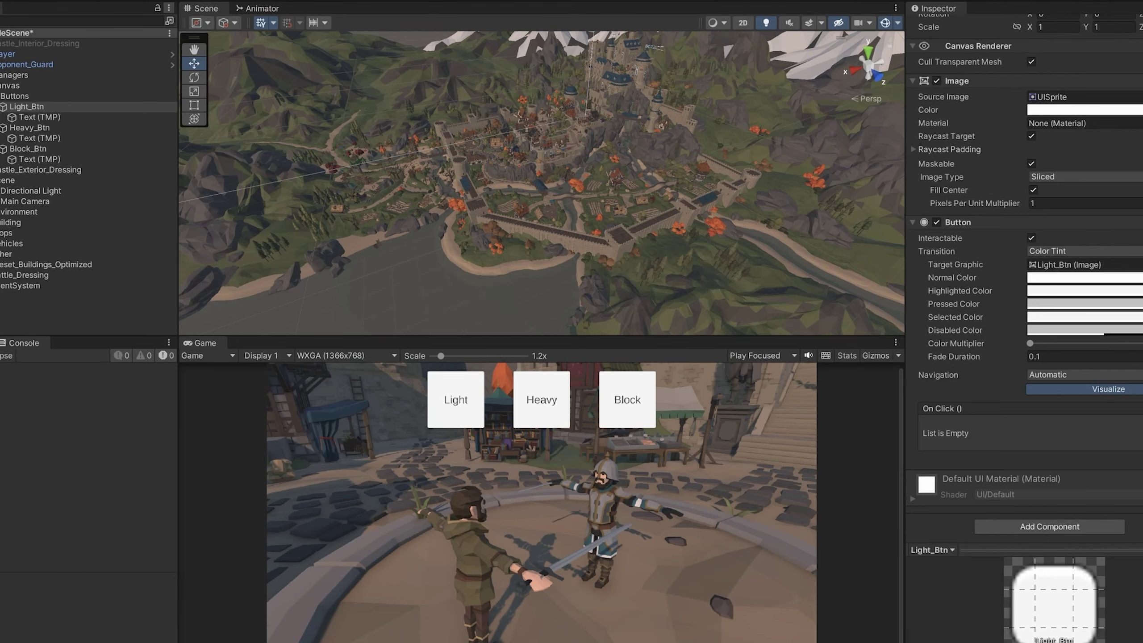
- Add an On Click event to Light_Btn calling BattleManager.SetPlayerMove with value 1
{"action": "left_click", "coordinate": [1065, 425]}
{"action": "mouse_move", "coordinate": [1052, 488]}
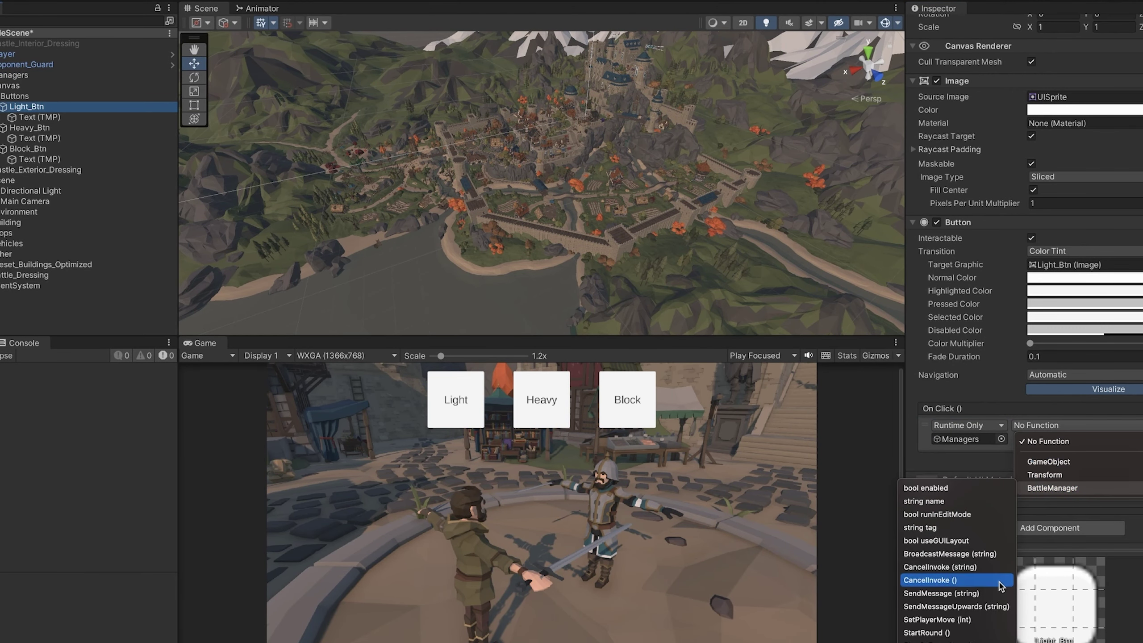
{"action": "left_click", "coordinate": [945, 584]}
{"action": "left_click", "coordinate": [1061, 438]}
{"action": "type", "text": "1"}
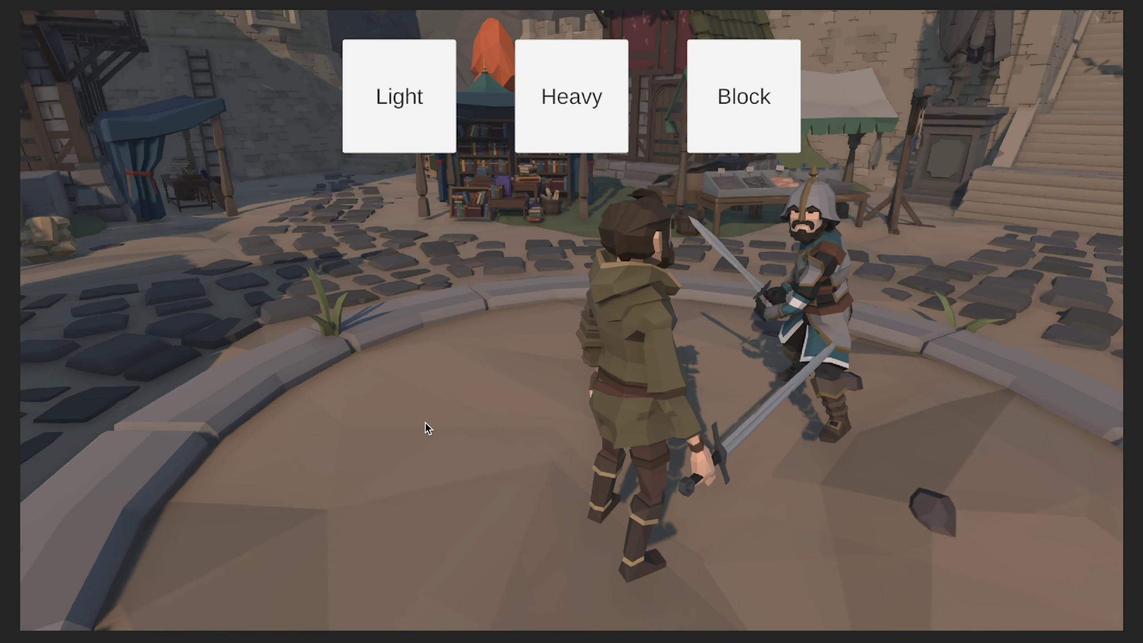
- Trigger a light attack, then a heavy sword attack on the opponent
{"action": "left_click", "coordinate": [411, 69]}
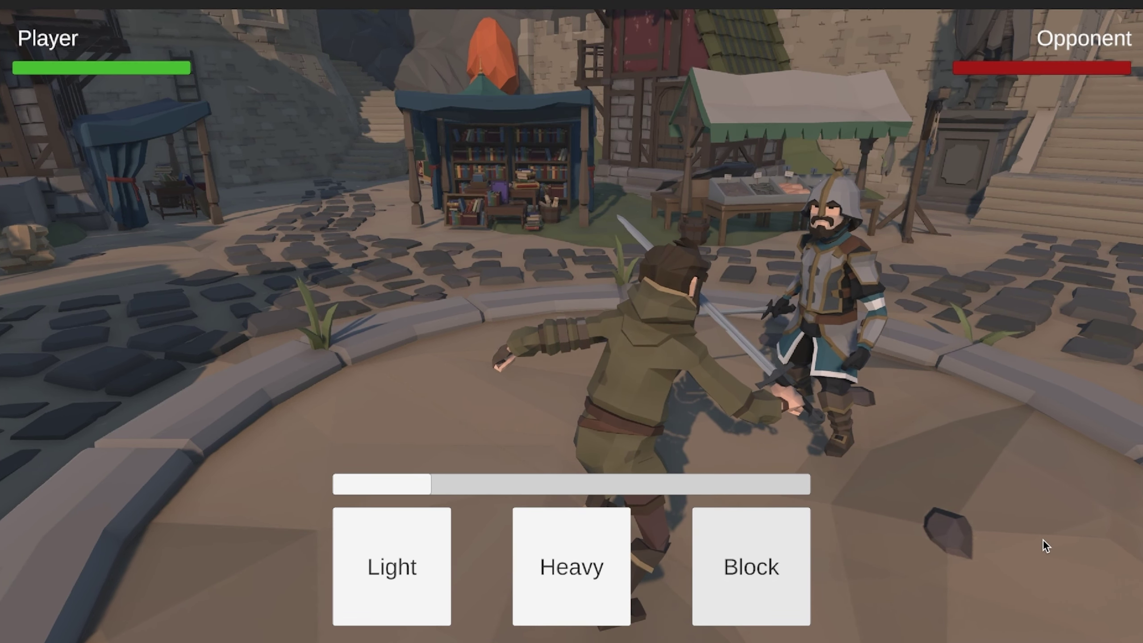
{"action": "left_click", "coordinate": [558, 570]}
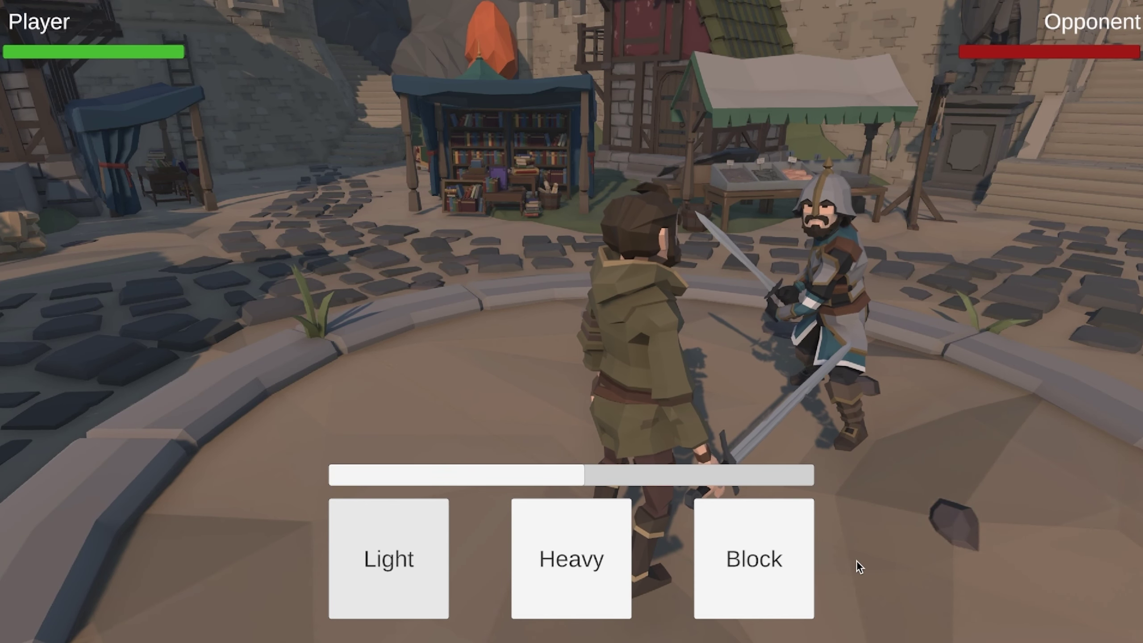
- Attack with Light, then Block the opponent's next strike
{"action": "left_click", "coordinate": [390, 562]}
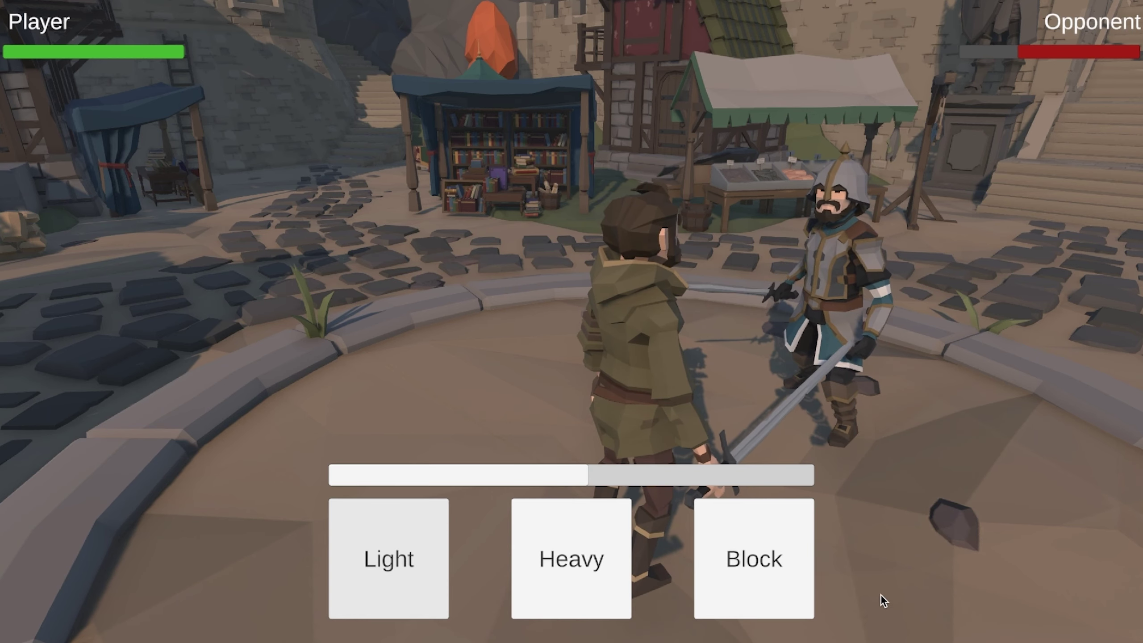
{"action": "left_click", "coordinate": [759, 595]}
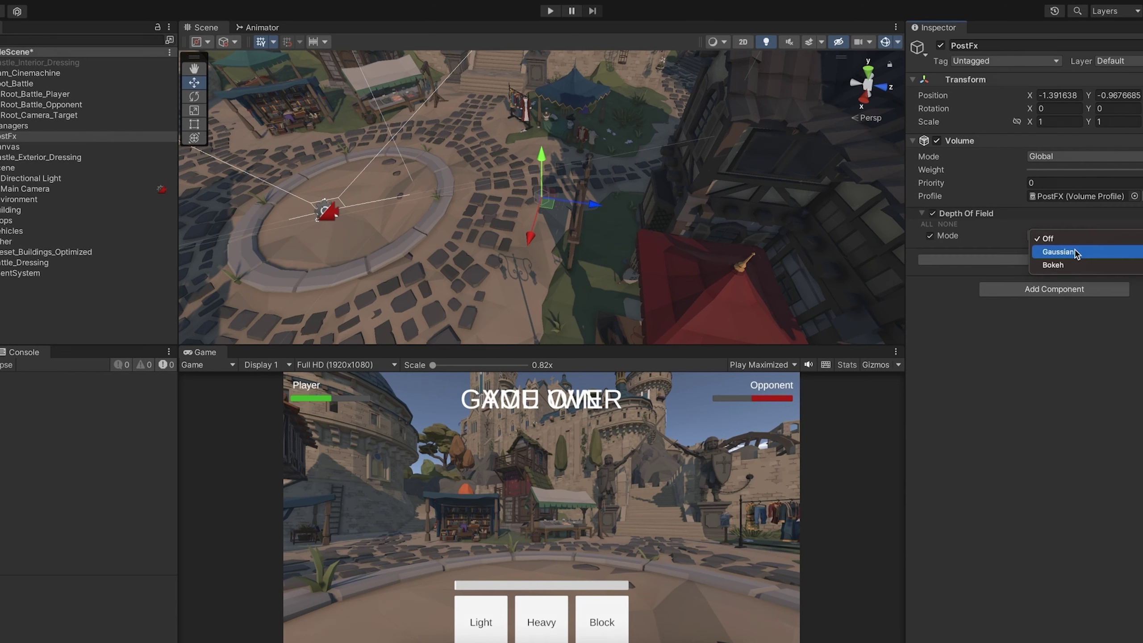
- Set Depth Of Field to Gaussian and camera noise to Basic Multi Channel Perlin
{"action": "left_click", "coordinate": [1073, 255]}
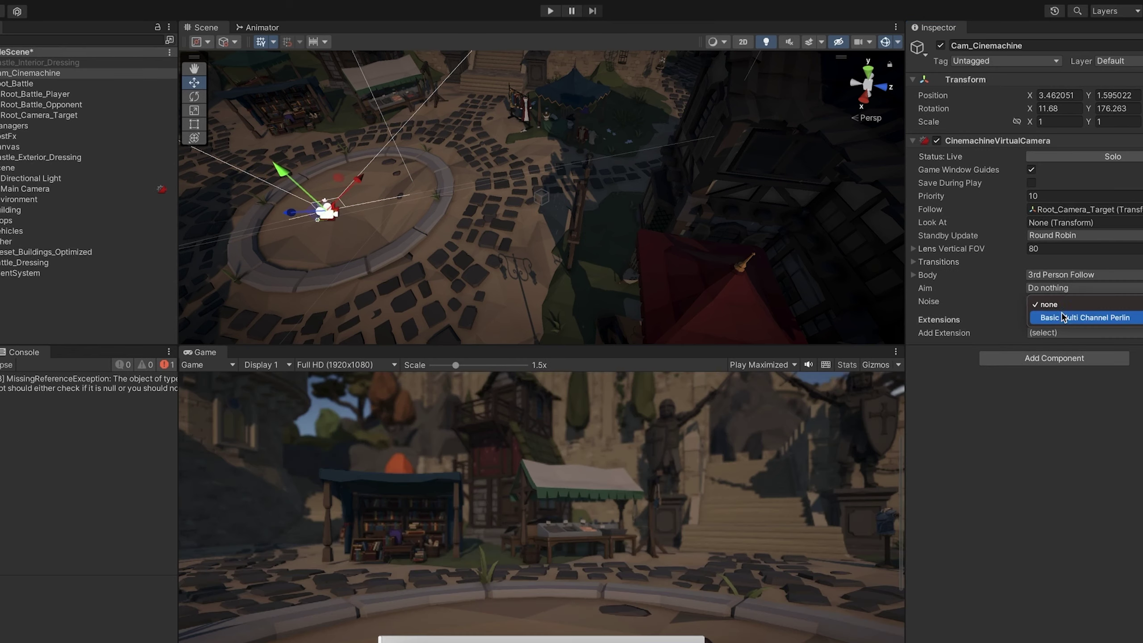
{"action": "left_click", "coordinate": [1063, 319]}
{"action": "left_click", "coordinate": [1080, 340]}
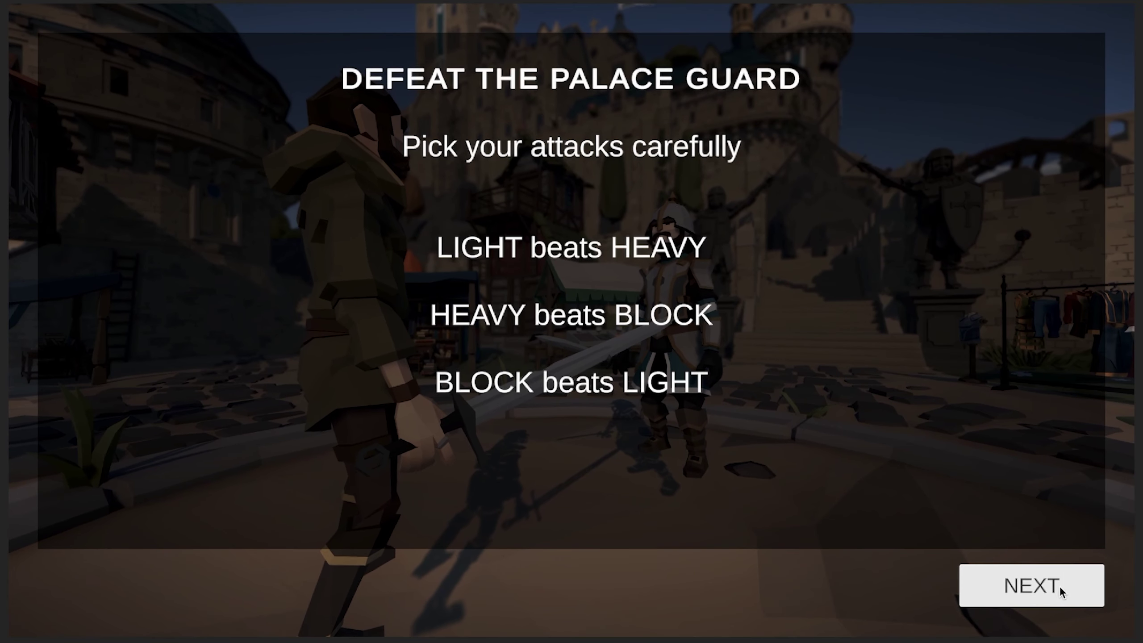
- Advance the tutorial twice with NEXT and start the fight round with PLAY
{"action": "left_click", "coordinate": [1050, 587]}
{"action": "left_click", "coordinate": [1049, 587]}
{"action": "left_click", "coordinate": [1048, 587]}
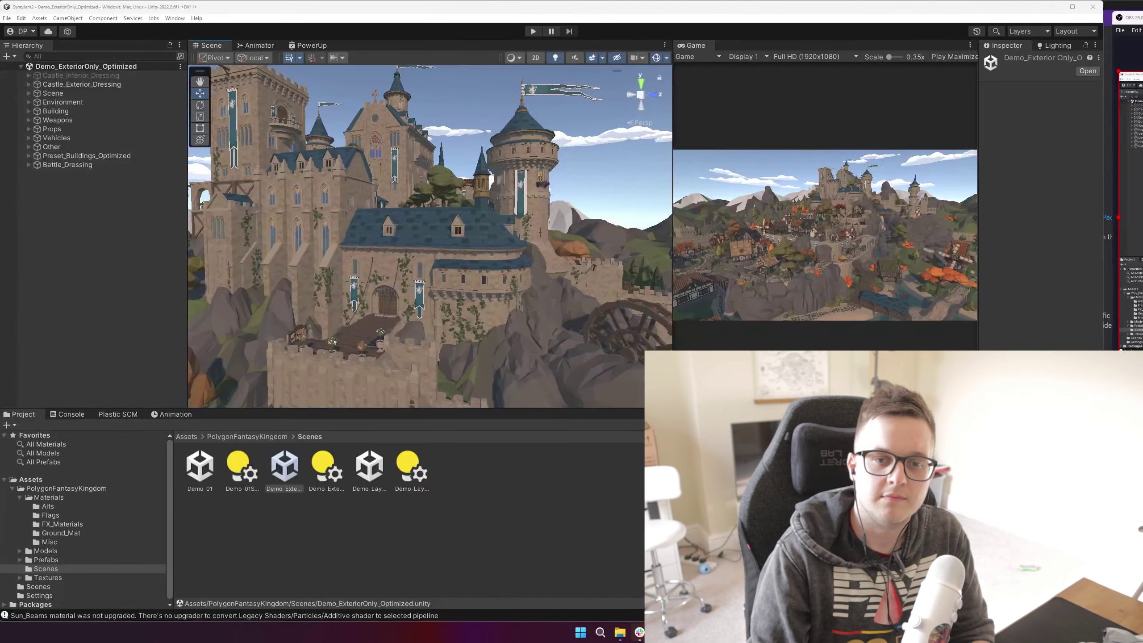
- Orbit the demo scene and inspect the castle tower, a preset house, a tree and a ruined wall
{"action": "right_click_drag", "start_coordinate": [624, 316], "coordinate": [396, 277]}
{"action": "left_click", "coordinate": [393, 307]}
{"action": "left_click", "coordinate": [461, 326]}
{"action": "left_click", "coordinate": [455, 322]}
{"action": "left_click", "coordinate": [497, 273]}
- Open the pack's Prefabs > Buildings folder and preview the house stairs prefab
{"action": "left_click", "coordinate": [62, 550]}
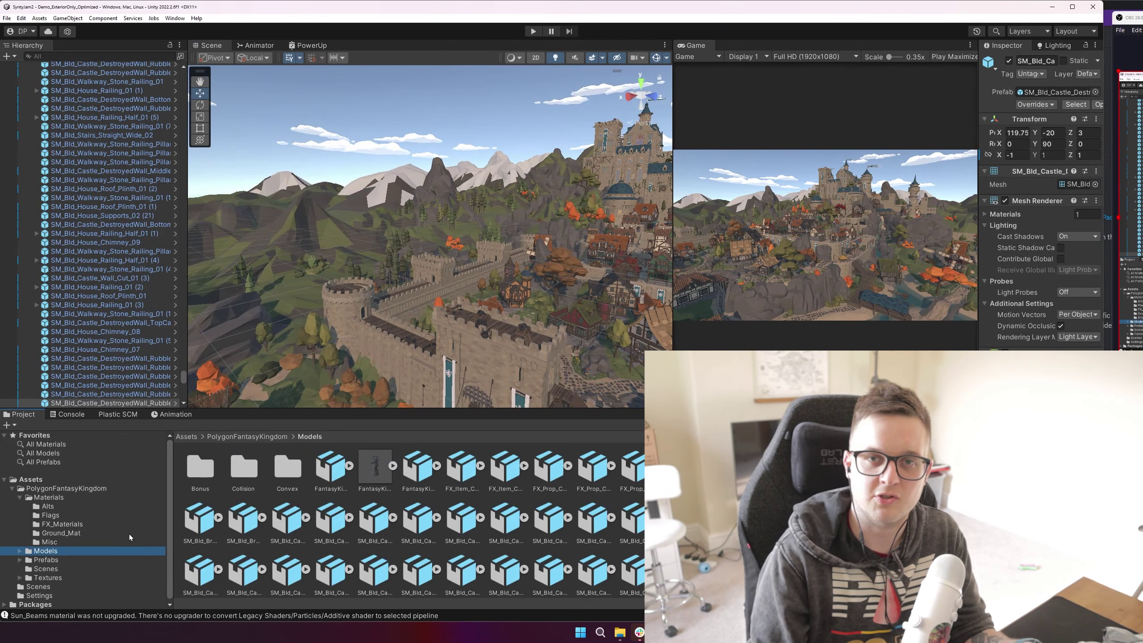
{"action": "left_click", "coordinate": [105, 559]}
{"action": "double_click", "coordinate": [237, 470]}
{"action": "double_click", "coordinate": [237, 470]}
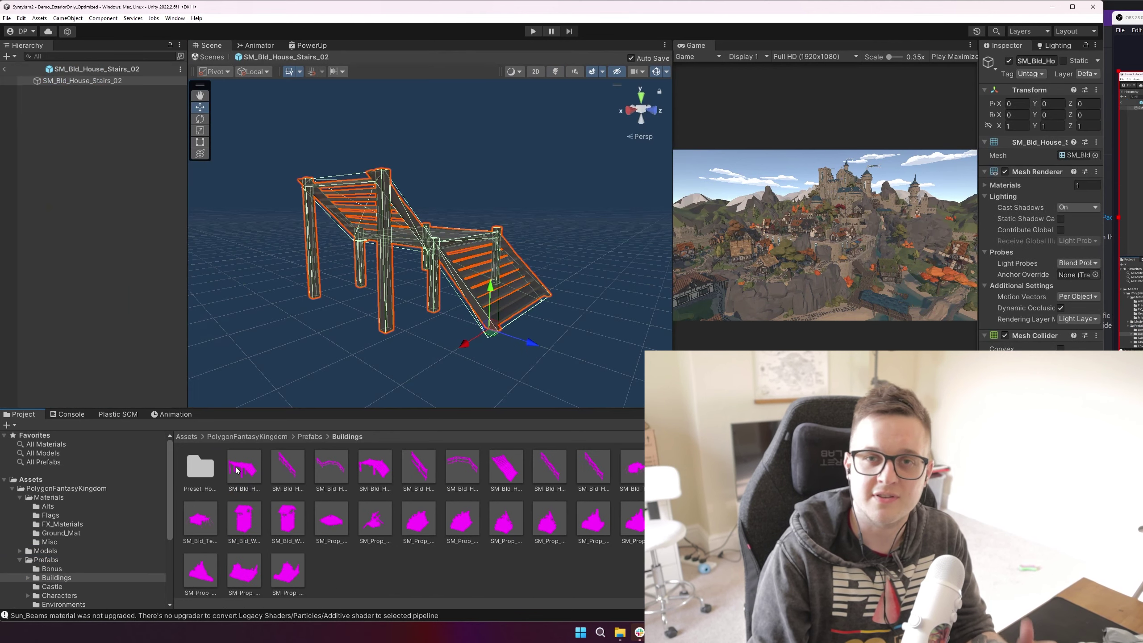
- Preview the Preset_Houses prefabs like SM_Bld_Preset_House_04_Optimized, then lower the Main Camera
{"action": "double_click", "coordinate": [214, 461]}
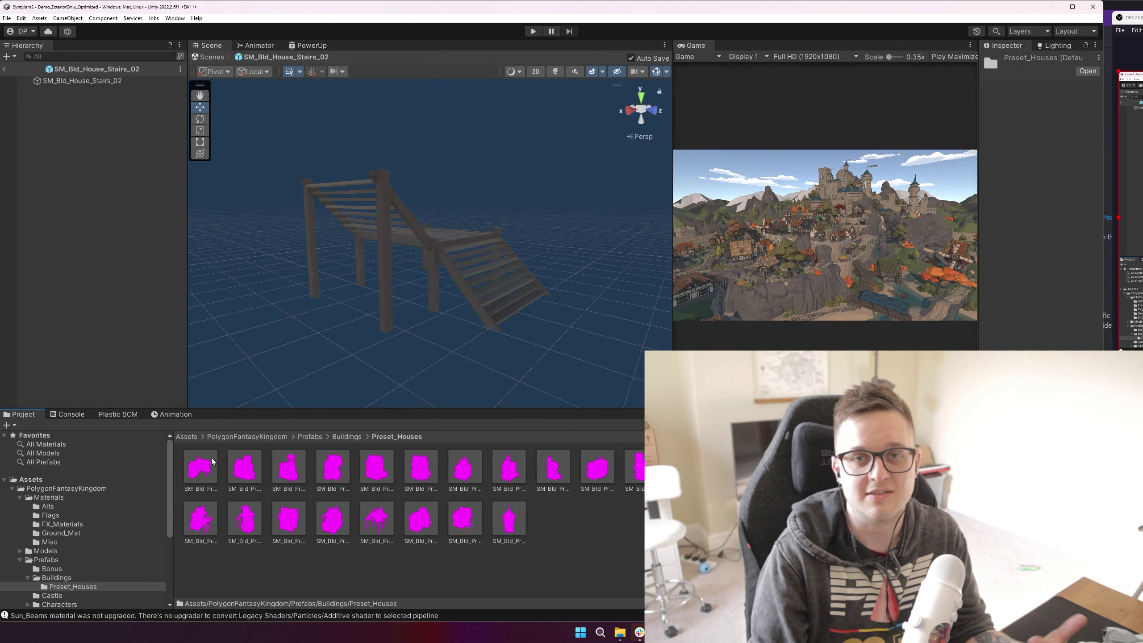
{"action": "double_click", "coordinate": [332, 477]}
{"action": "double_click", "coordinate": [377, 475]}
{"action": "double_click", "coordinate": [420, 475]}
{"action": "double_click", "coordinate": [470, 475]}
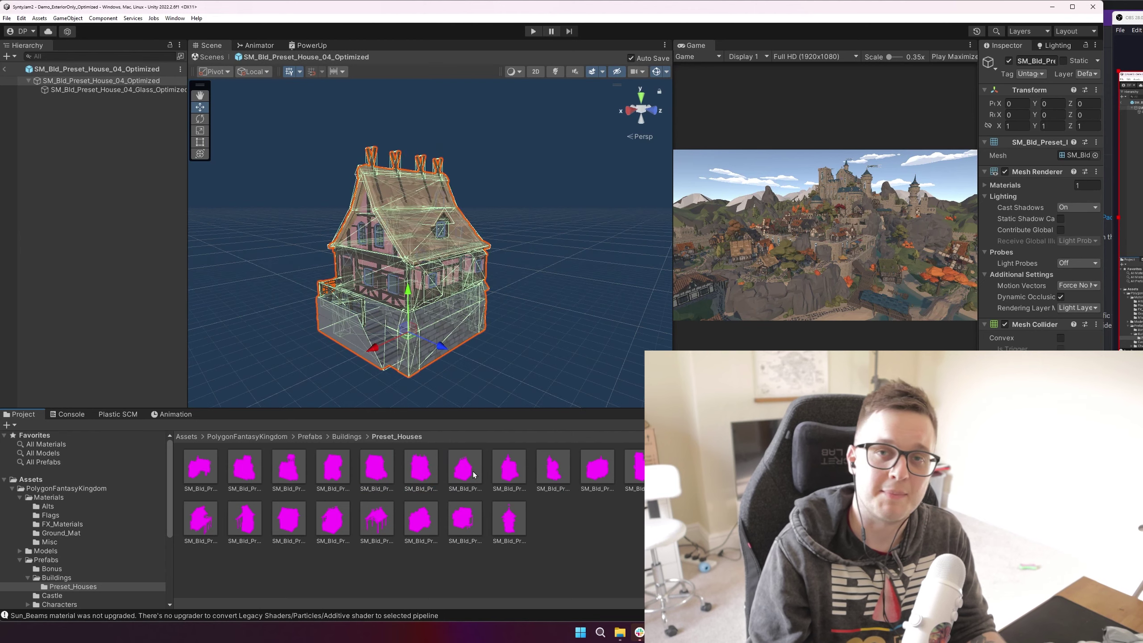
{"action": "double_click", "coordinate": [502, 476]}
{"action": "double_click", "coordinate": [541, 478]}
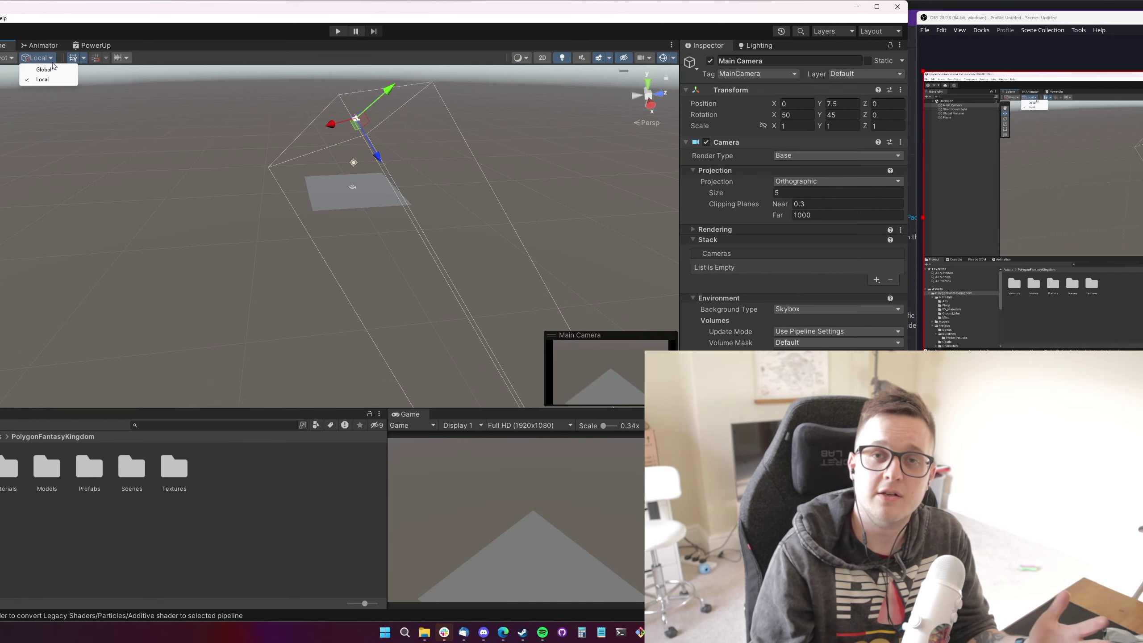
{"action": "left_click_drag", "start_coordinate": [314, 121], "coordinate": [375, 144]}
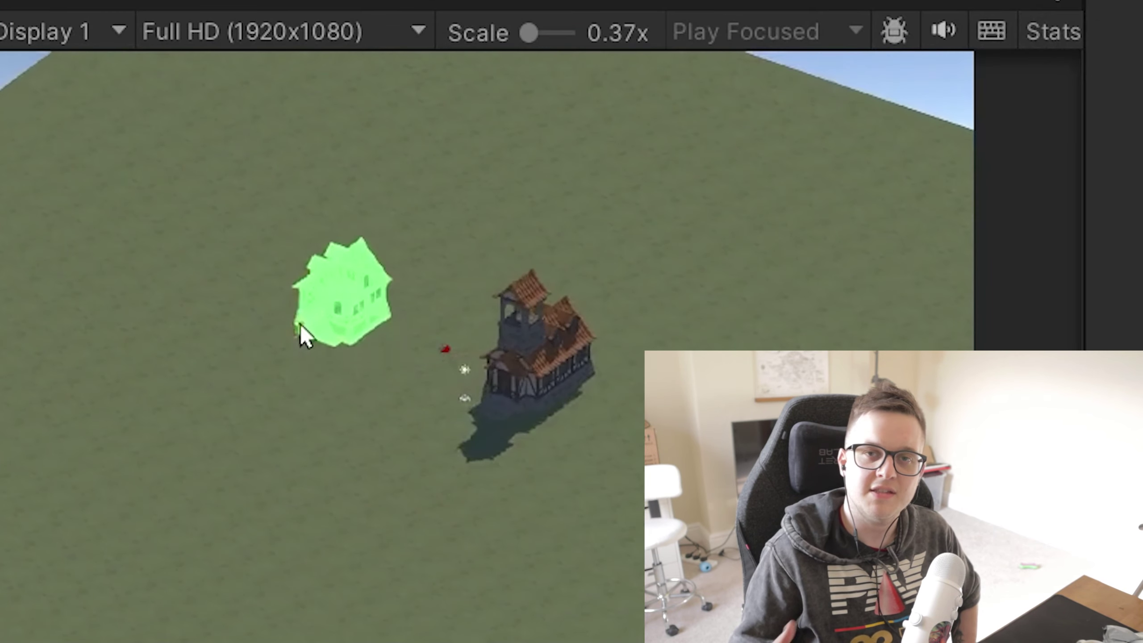
- Place three houses in a row on the grass, panning the camera between placements
{"action": "left_click", "coordinate": [301, 329]}
{"action": "scroll", "coordinate": [414, 329], "scroll_direction": "up", "scroll_amount": 5}
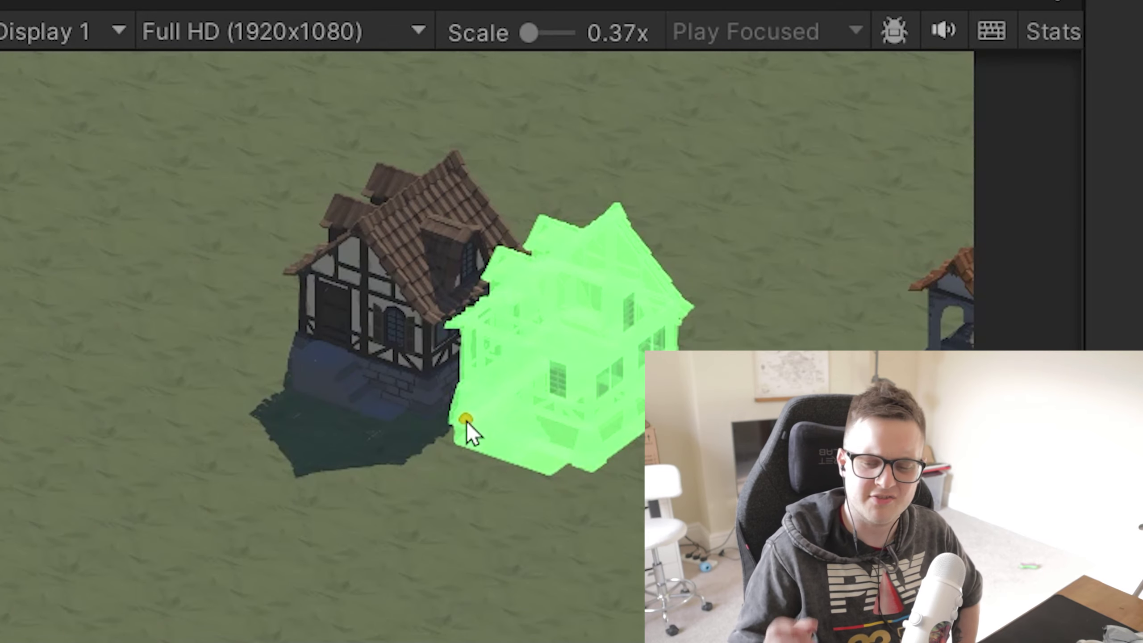
{"action": "left_click", "coordinate": [466, 422]}
{"action": "key", "text": "a"}
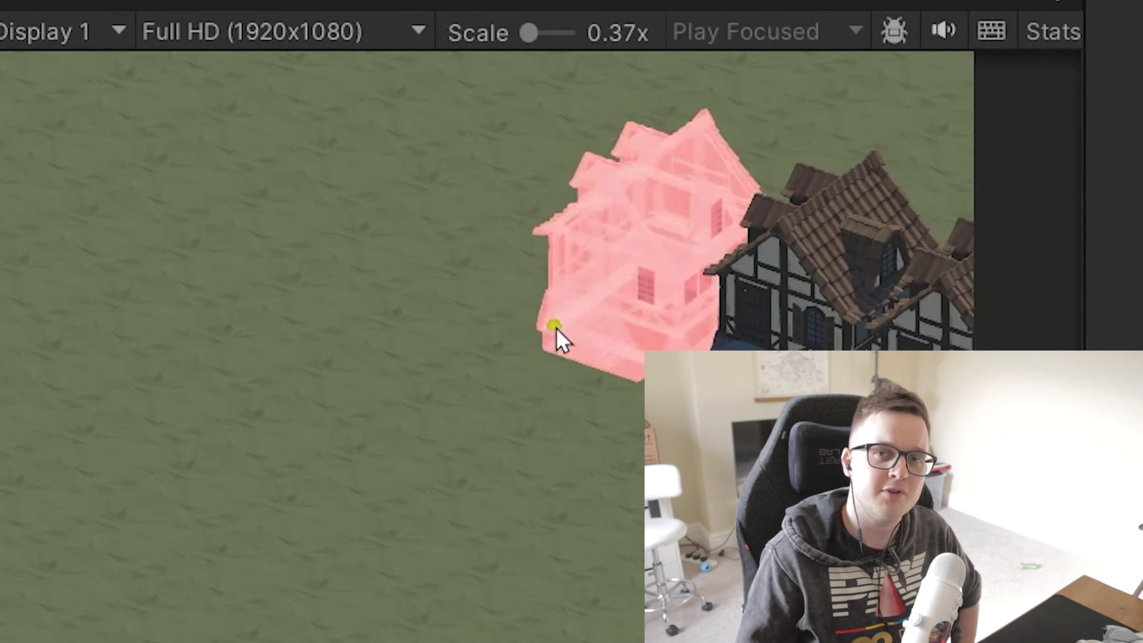
{"action": "left_click", "coordinate": [546, 333]}
{"action": "key", "text": "d"}
{"action": "scroll", "coordinate": [511, 316], "scroll_direction": "down", "scroll_amount": 5}
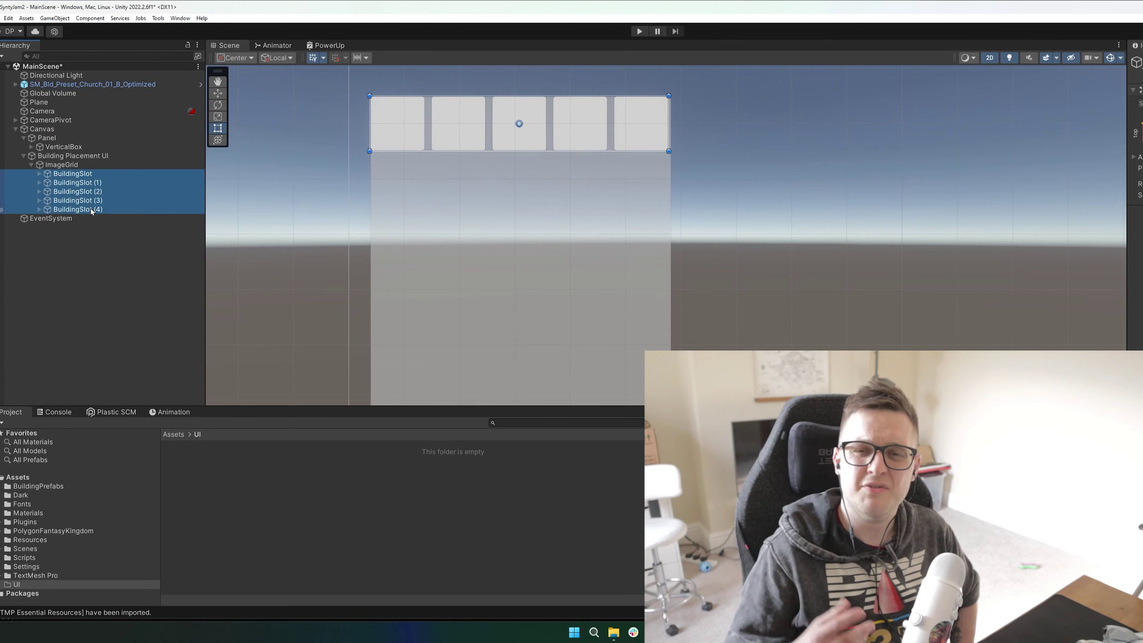
- Duplicate BuildingSlot (5)–(9) twice to form three rows of five, then deselect
{"action": "key", "text": "ctrl+d"}
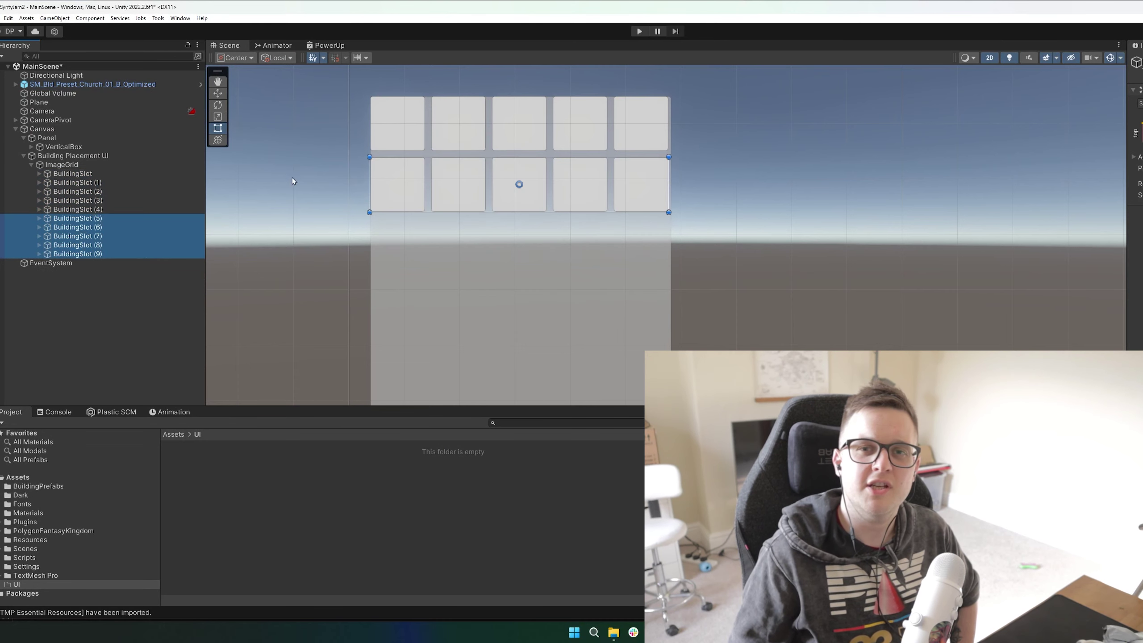
{"action": "key", "text": "ctrl+d"}
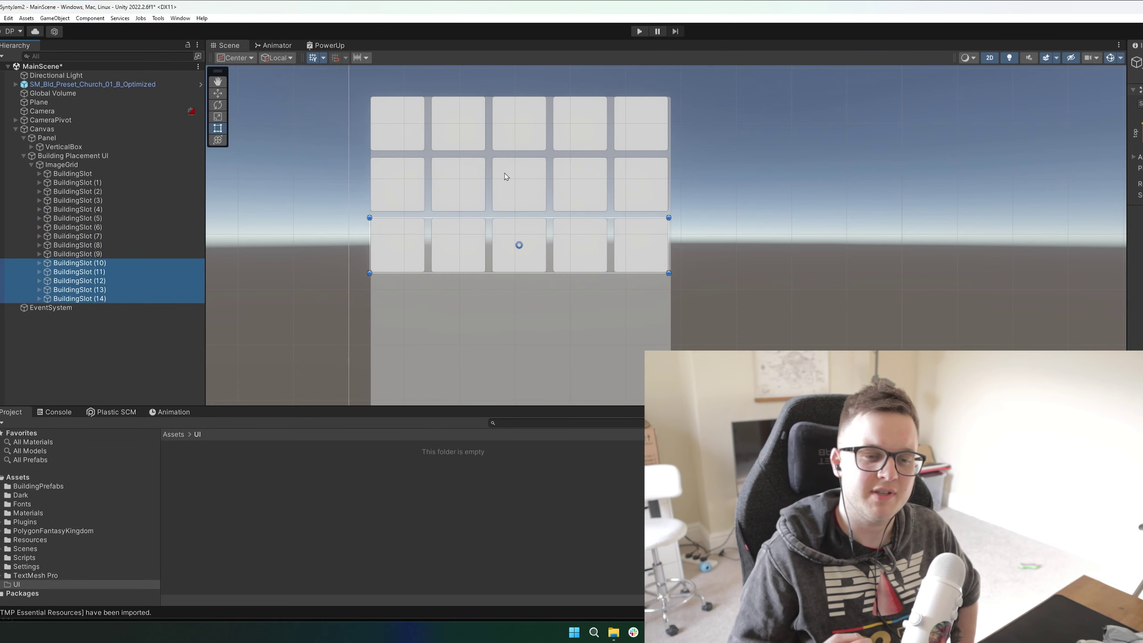
{"action": "left_click", "coordinate": [542, 227]}
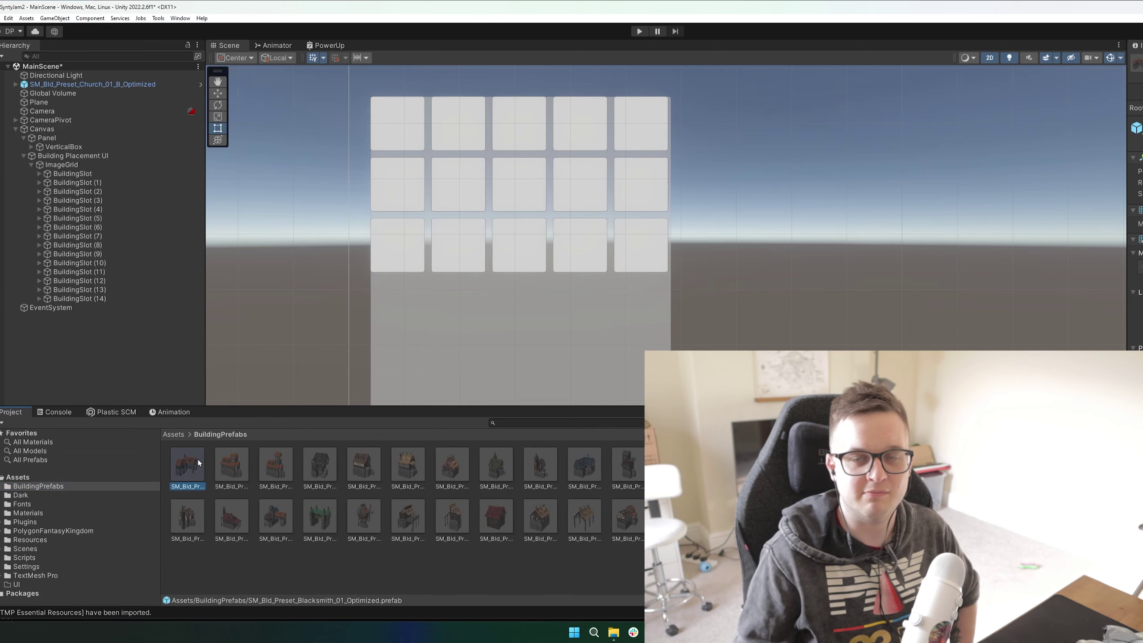
- Open the Blacksmith prefab from BuildingPrefabs and orbit around it in the Scene view
{"action": "double_click", "coordinate": [198, 459]}
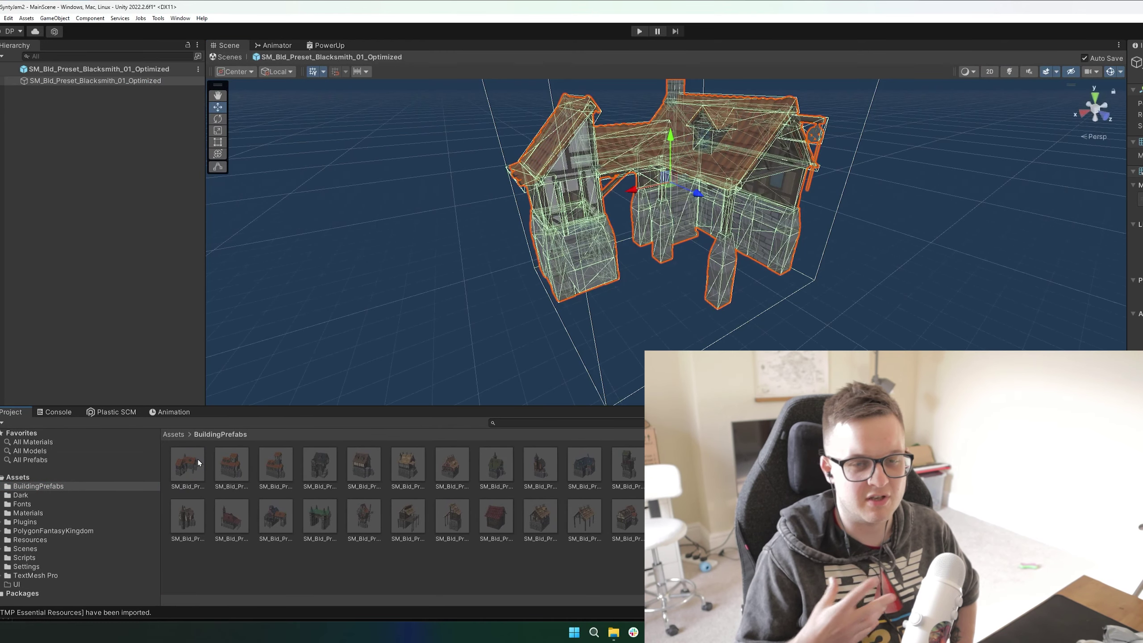
{"action": "left_click", "coordinate": [506, 260]}
{"action": "left_click_drag", "start_coordinate": [434, 258], "coordinate": [491, 253], "text": "alt"}
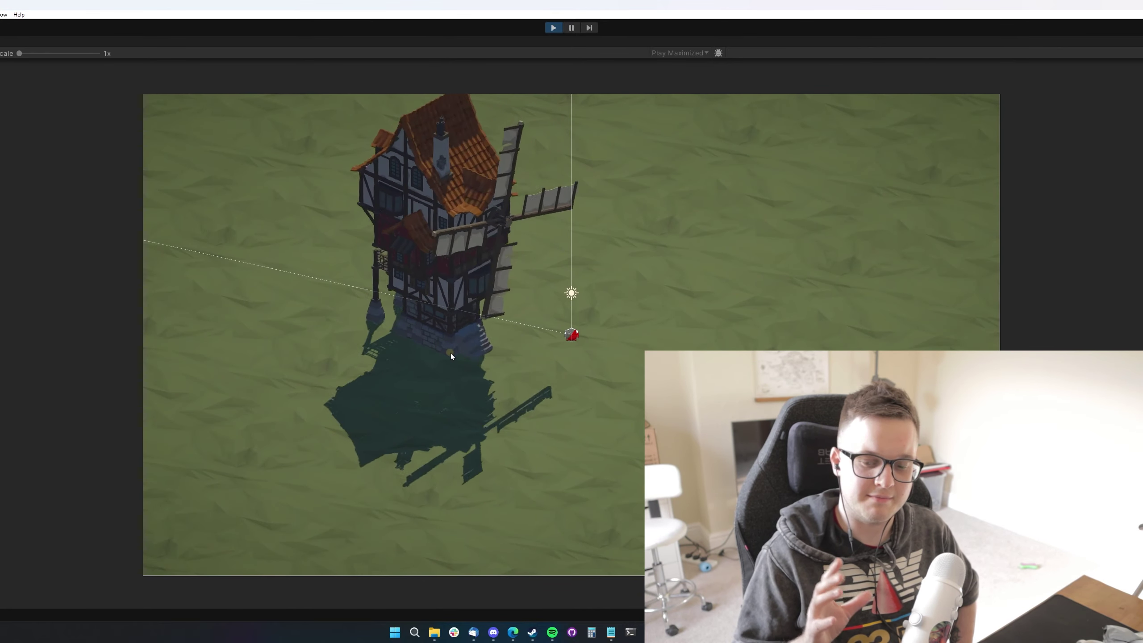
- Zoom in and place a fence decoration by the windmill base
{"action": "scroll", "coordinate": [462, 340], "scroll_direction": "up", "scroll_amount": 5}
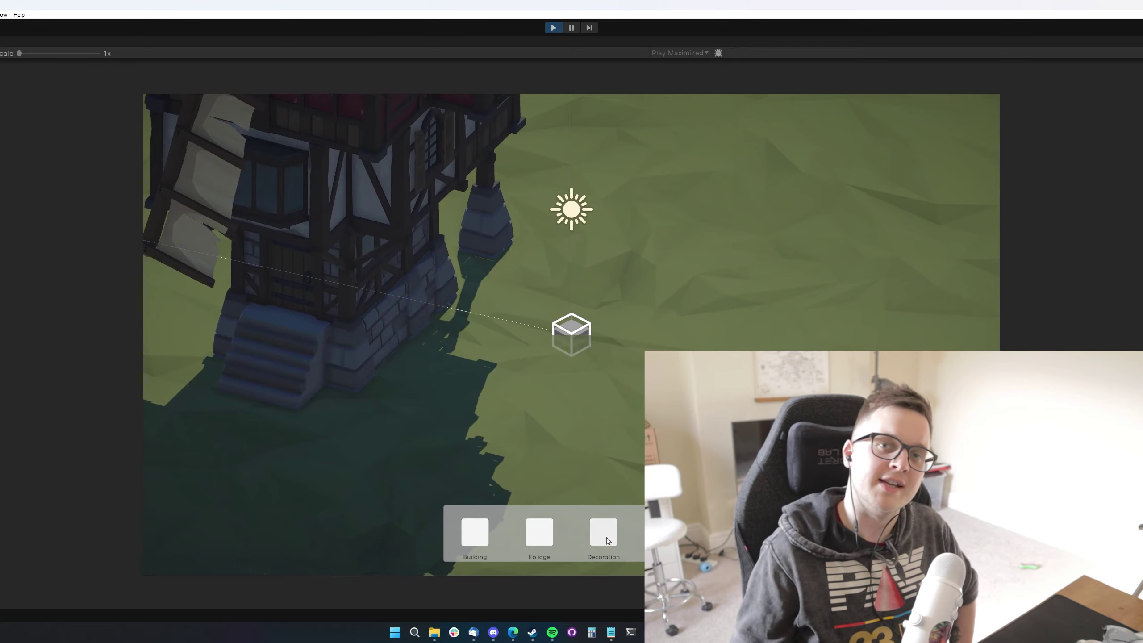
{"action": "left_click", "coordinate": [606, 539]}
{"action": "left_click", "coordinate": [396, 373]}
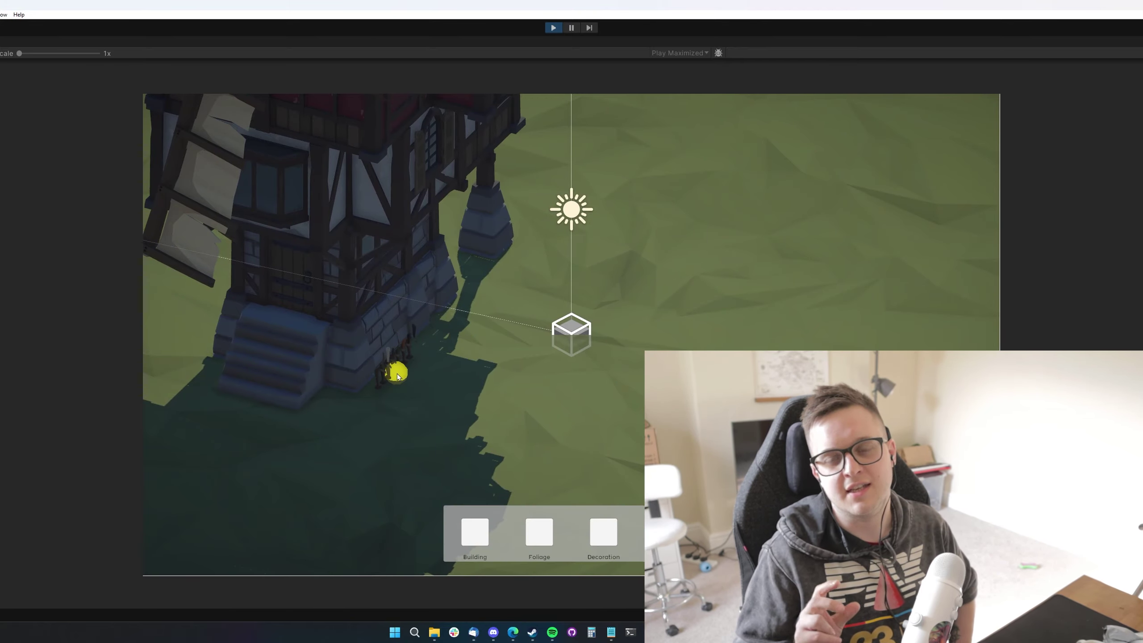
- Select a tent decoration and pan the game camera around the rocks
{"action": "left_click", "coordinate": [610, 539]}
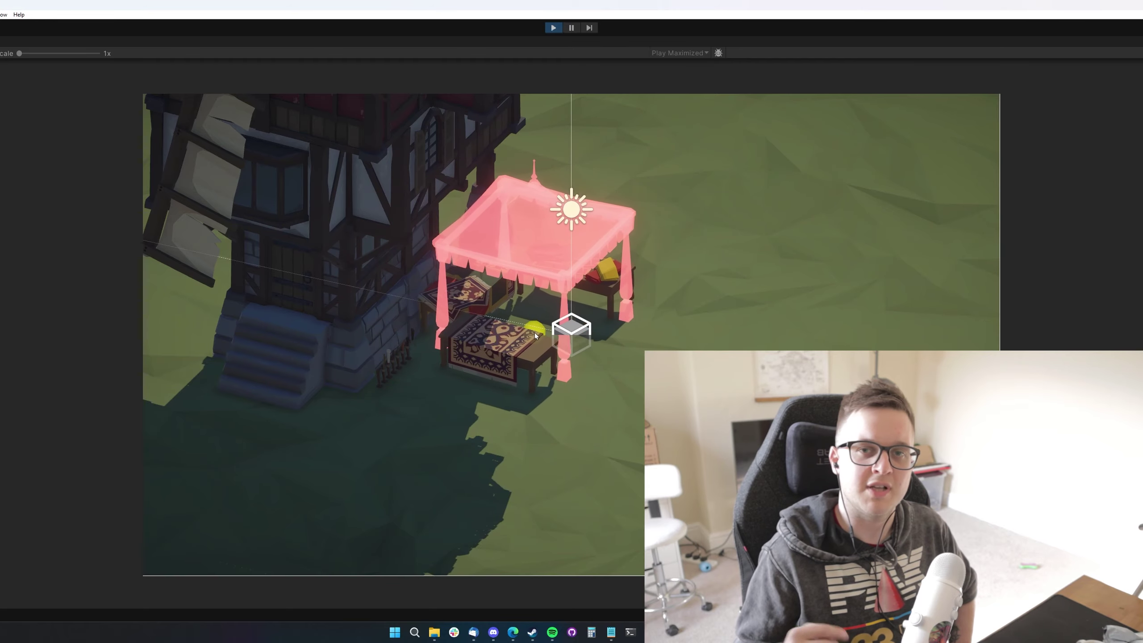
{"action": "scroll", "coordinate": [593, 333], "scroll_direction": "down", "scroll_amount": 5}
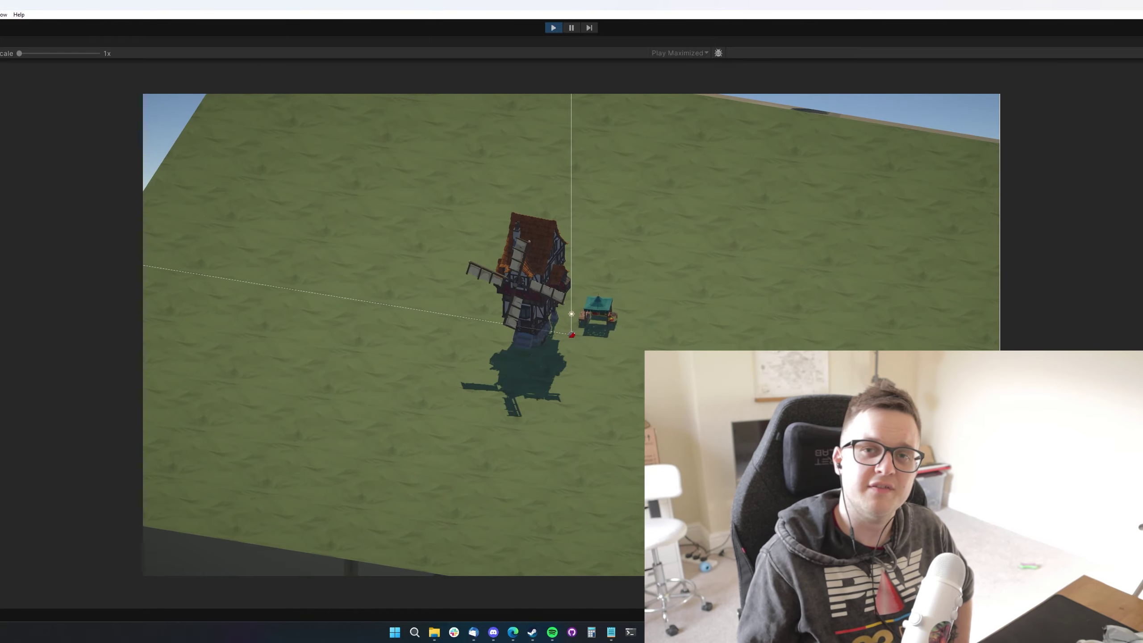
{"action": "scroll", "coordinate": [617, 386], "scroll_direction": "up", "scroll_amount": 10}
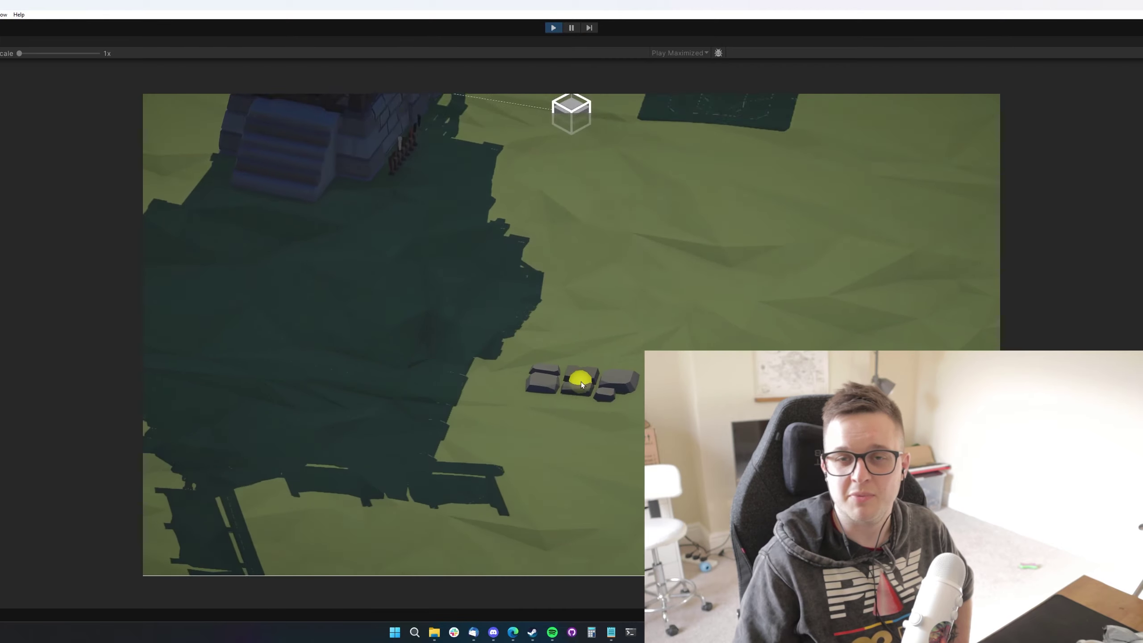
{"action": "middle_click_drag", "start_coordinate": [553, 297], "coordinate": [578, 229]}
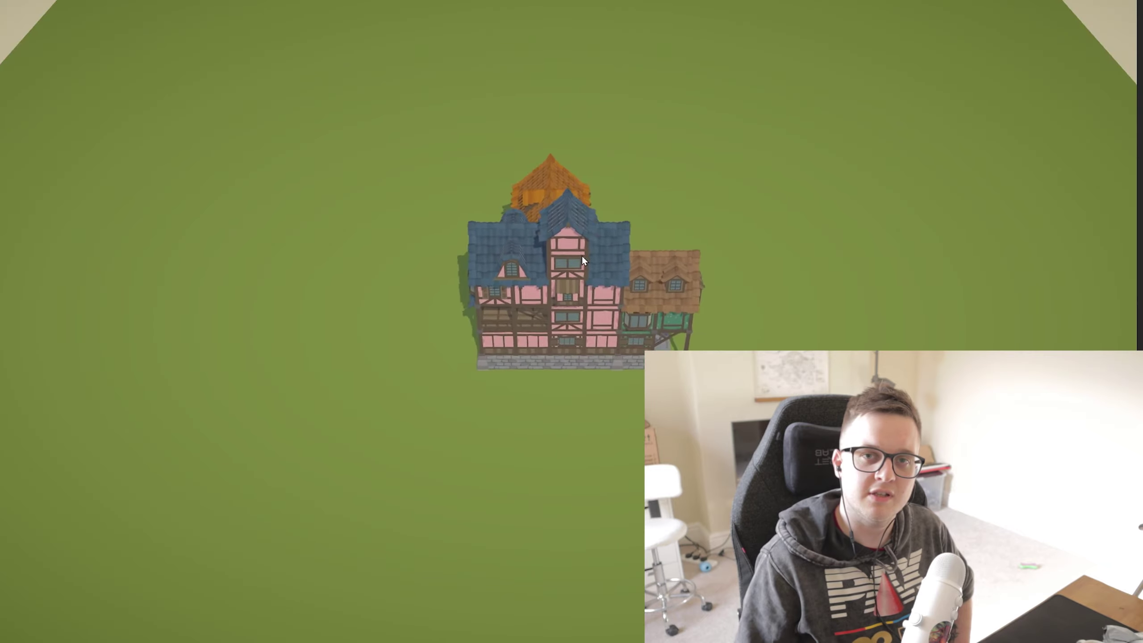
- Place a random thatched house right of the orange-roofed building, then pick a random decoration
{"action": "scroll", "coordinate": [606, 184], "scroll_direction": "up", "scroll_amount": 5}
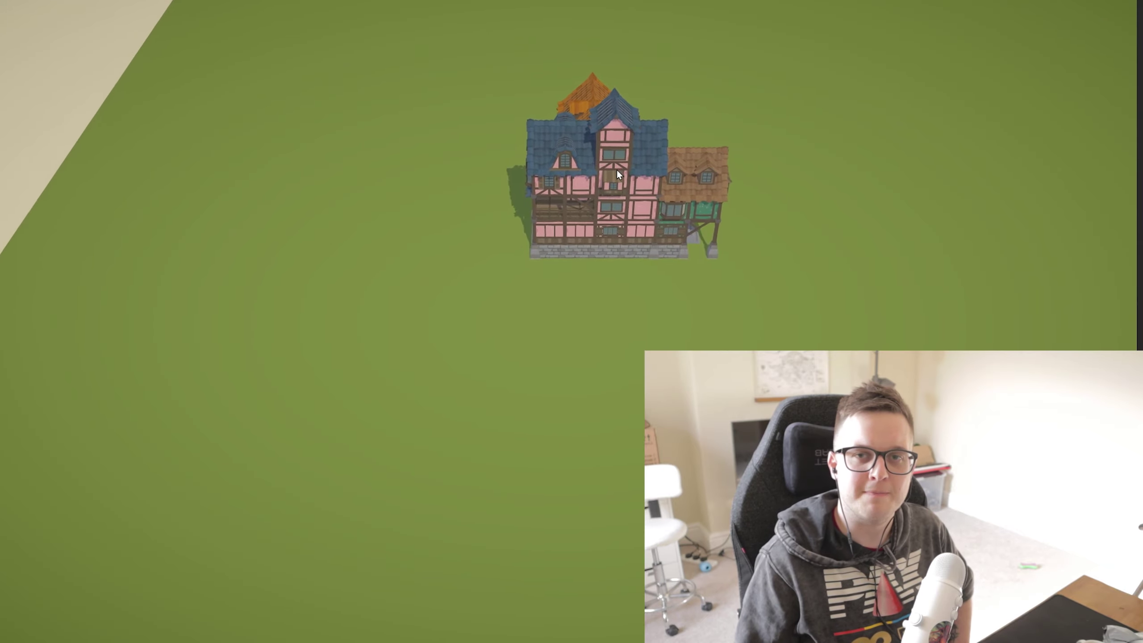
{"action": "middle_click_drag", "start_coordinate": [617, 168], "coordinate": [665, 199]}
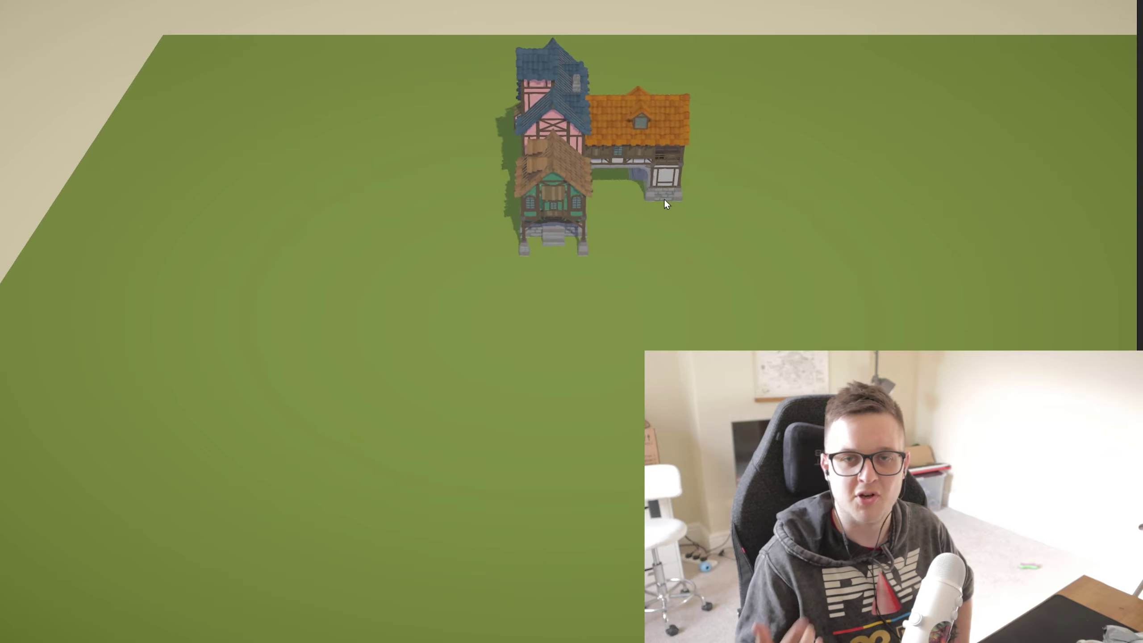
{"action": "key", "text": "Tab"}
{"action": "middle_click_drag", "start_coordinate": [664, 196], "coordinate": [675, 283]}
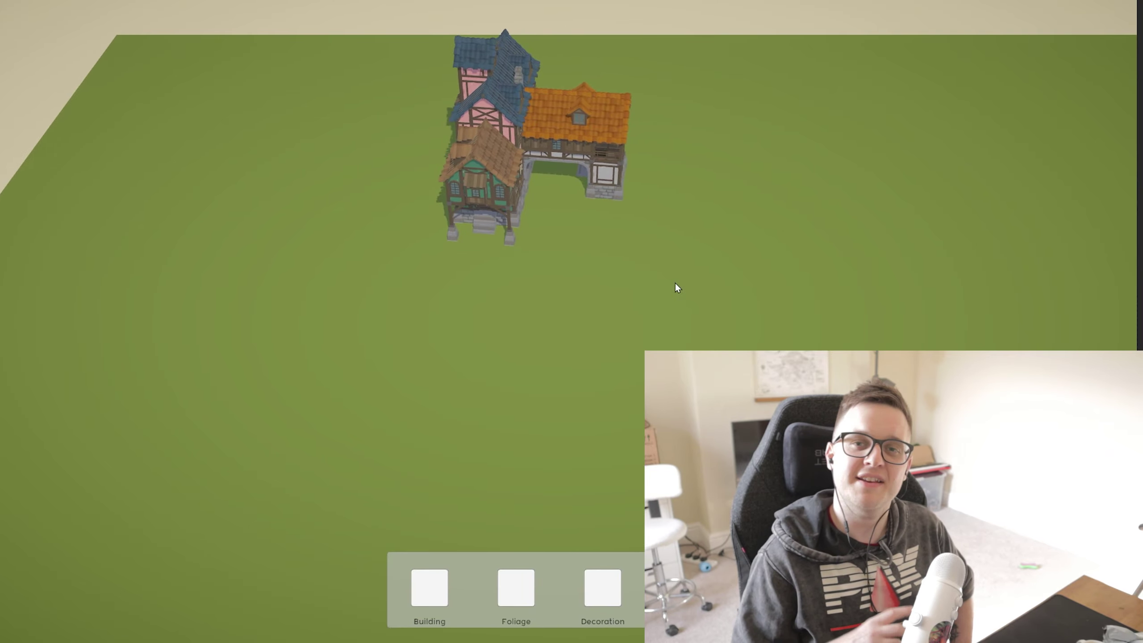
{"action": "left_click", "coordinate": [430, 590]}
{"action": "left_click", "coordinate": [706, 186]}
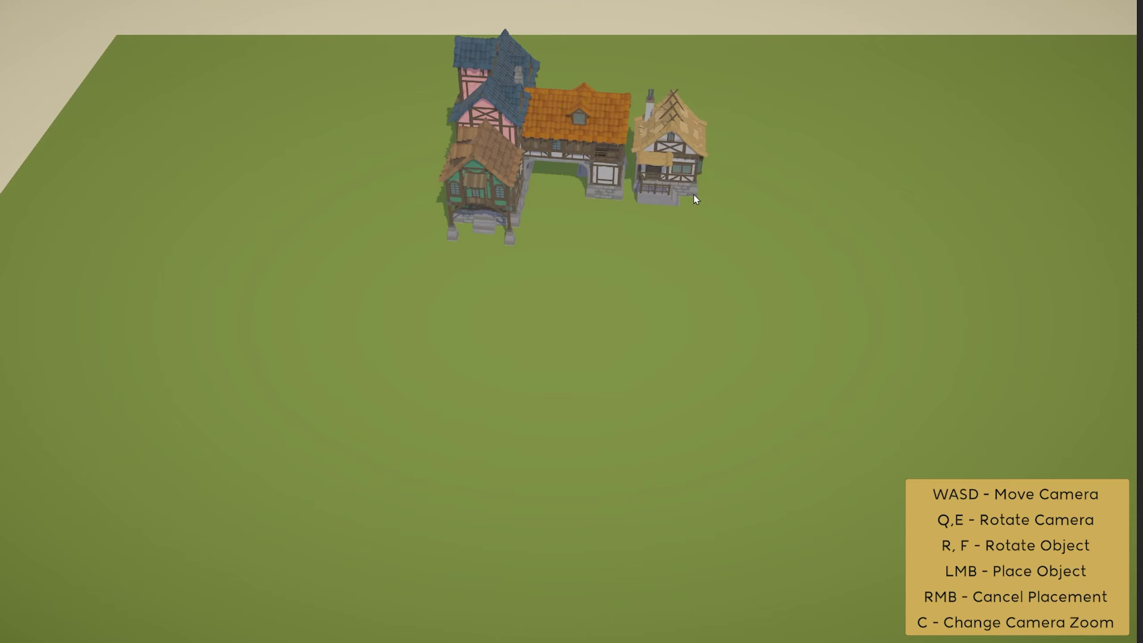
{"action": "left_click", "coordinate": [693, 193]}
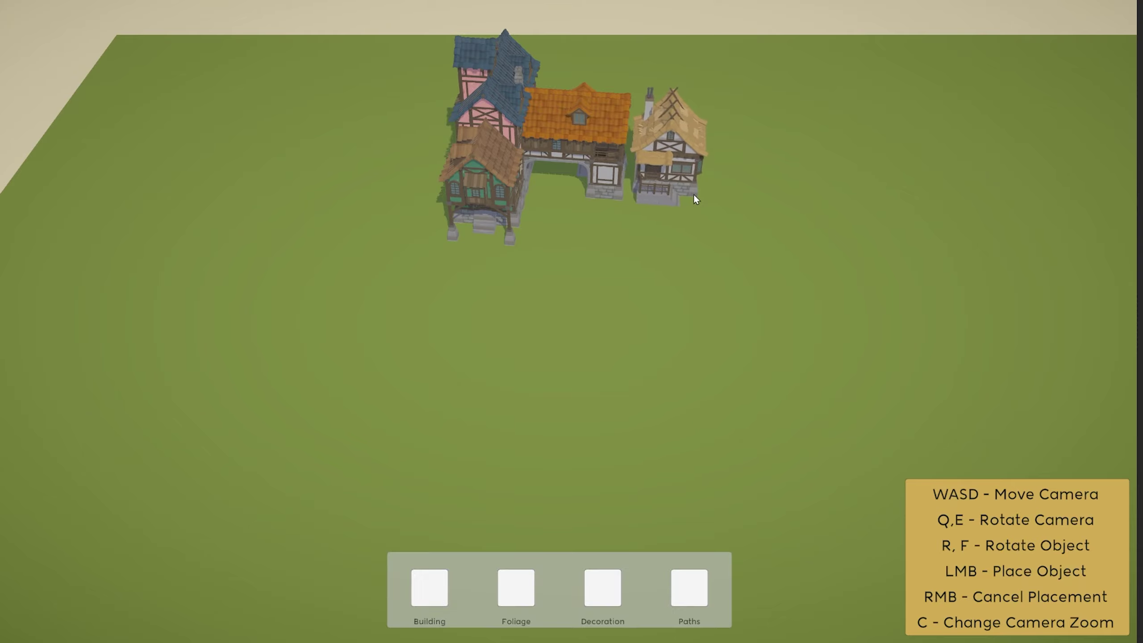
{"action": "left_click", "coordinate": [590, 591]}
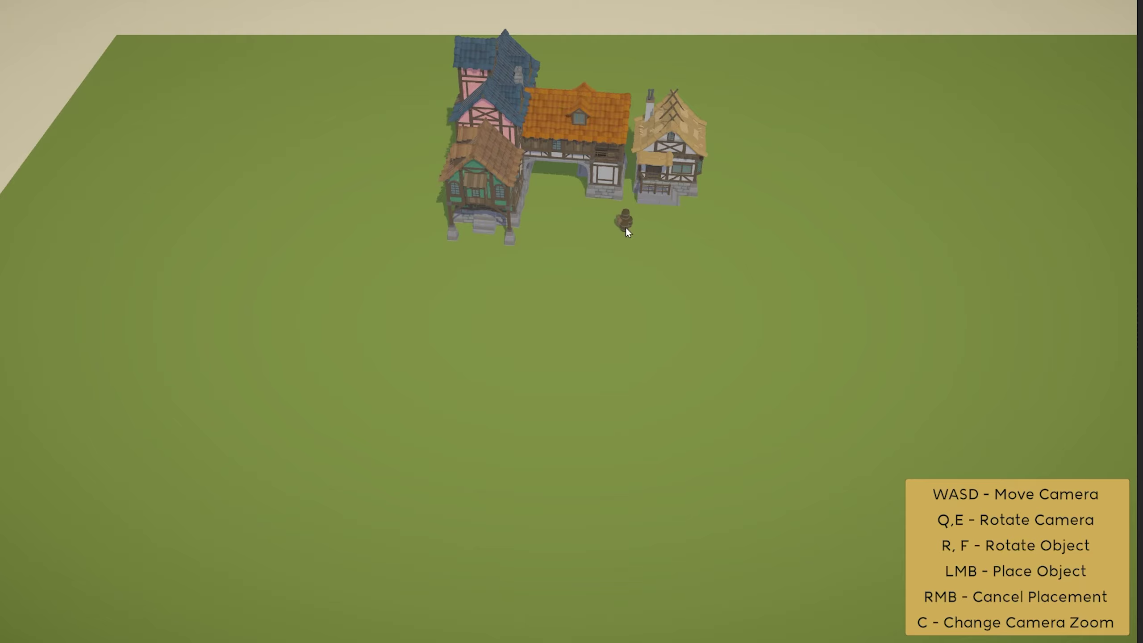
- Place a three-barrel stack between the houses, plus crates and sacks beside it
{"action": "key", "text": "c"}
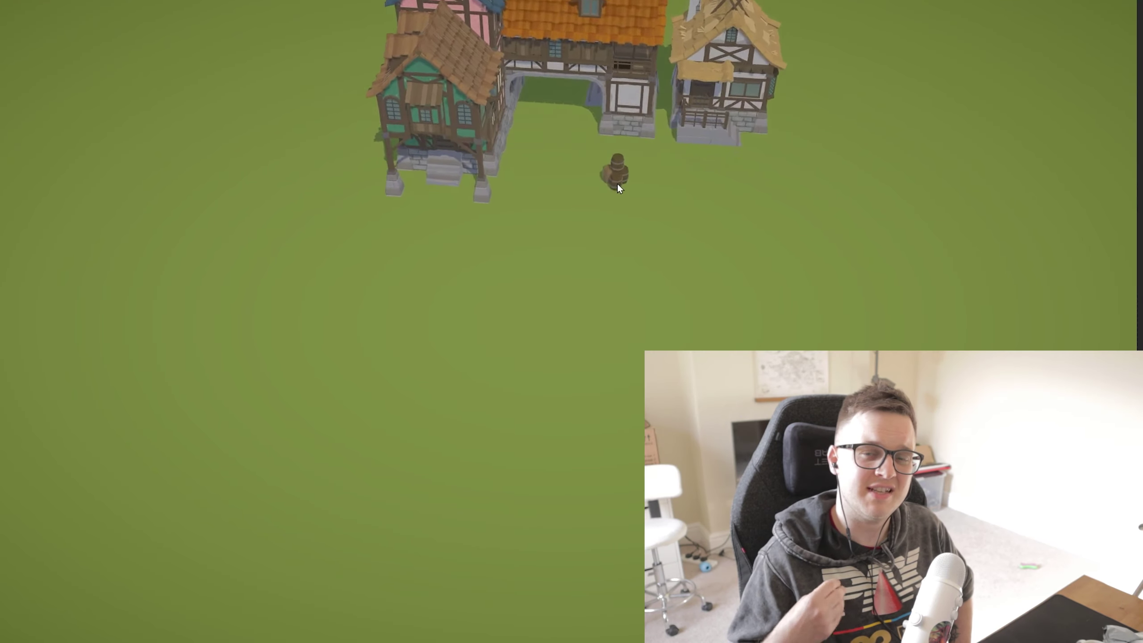
{"action": "scroll", "coordinate": [617, 185], "scroll_direction": "up", "scroll_amount": 5}
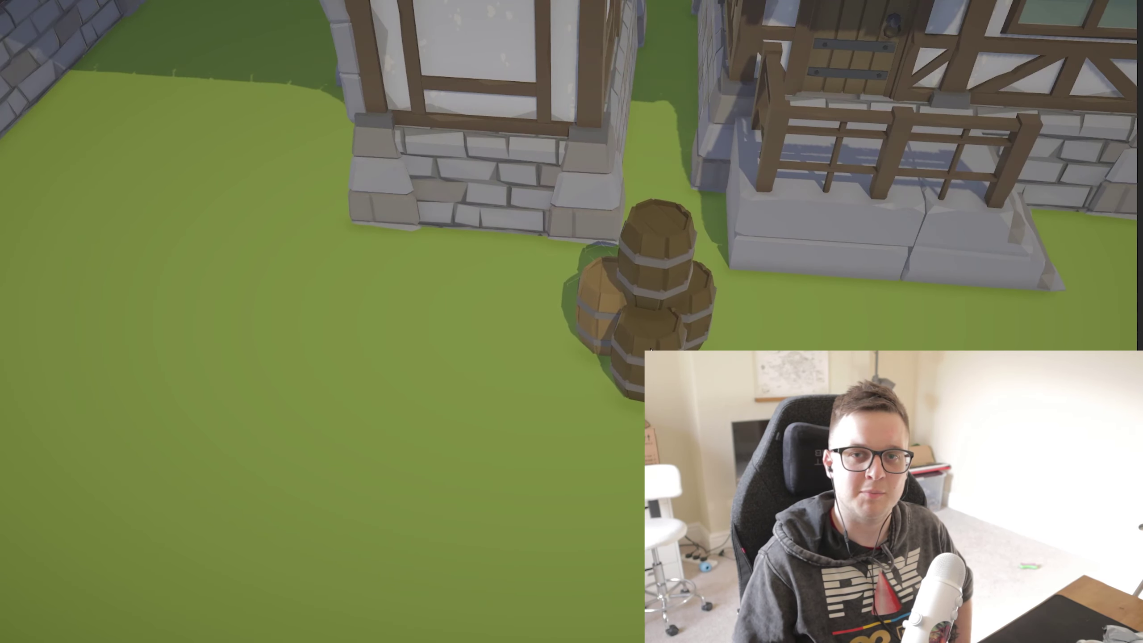
{"action": "left_click", "coordinate": [632, 337]}
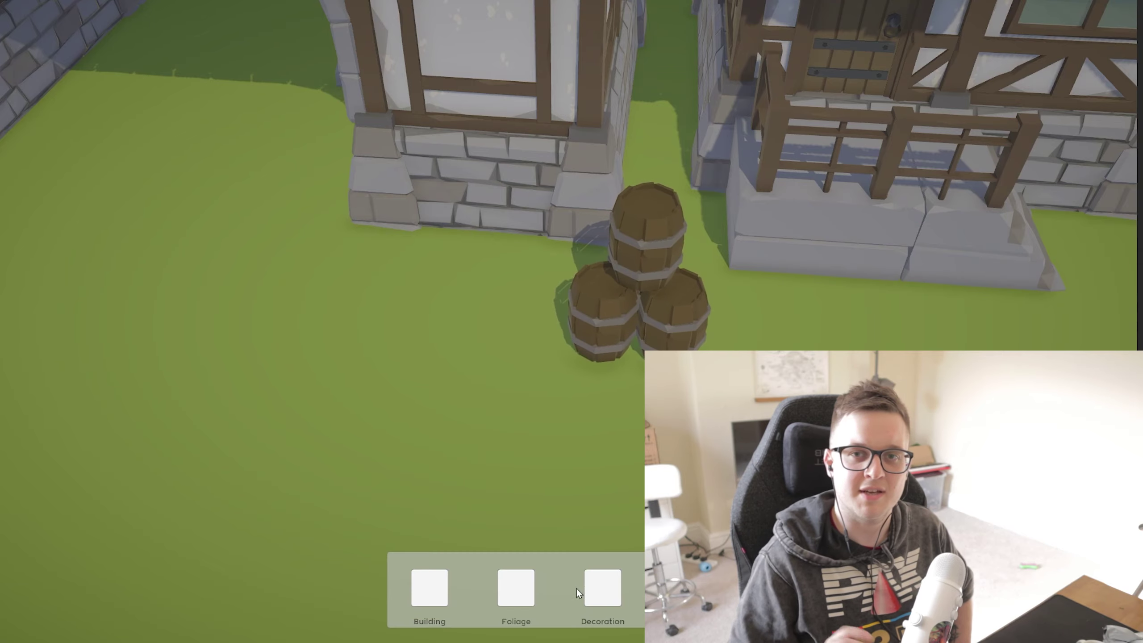
{"action": "left_click", "coordinate": [589, 586]}
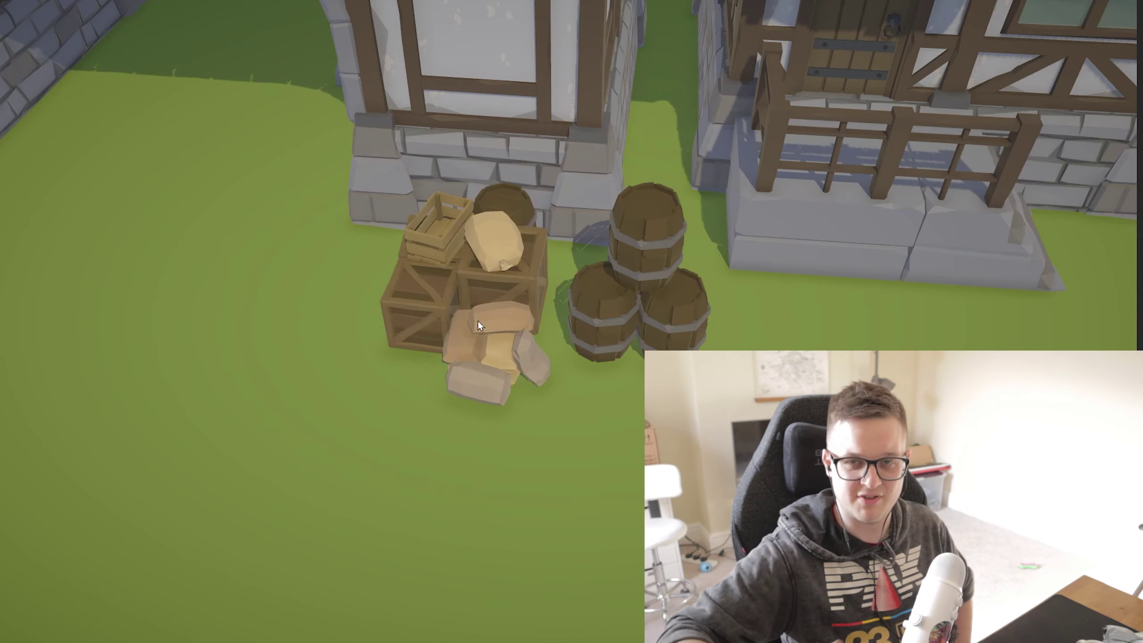
{"action": "left_click", "coordinate": [478, 320]}
- Add a fern and a pink flowering plant in the field right of the village
{"action": "scroll", "coordinate": [477, 322], "scroll_direction": "down", "scroll_amount": 5}
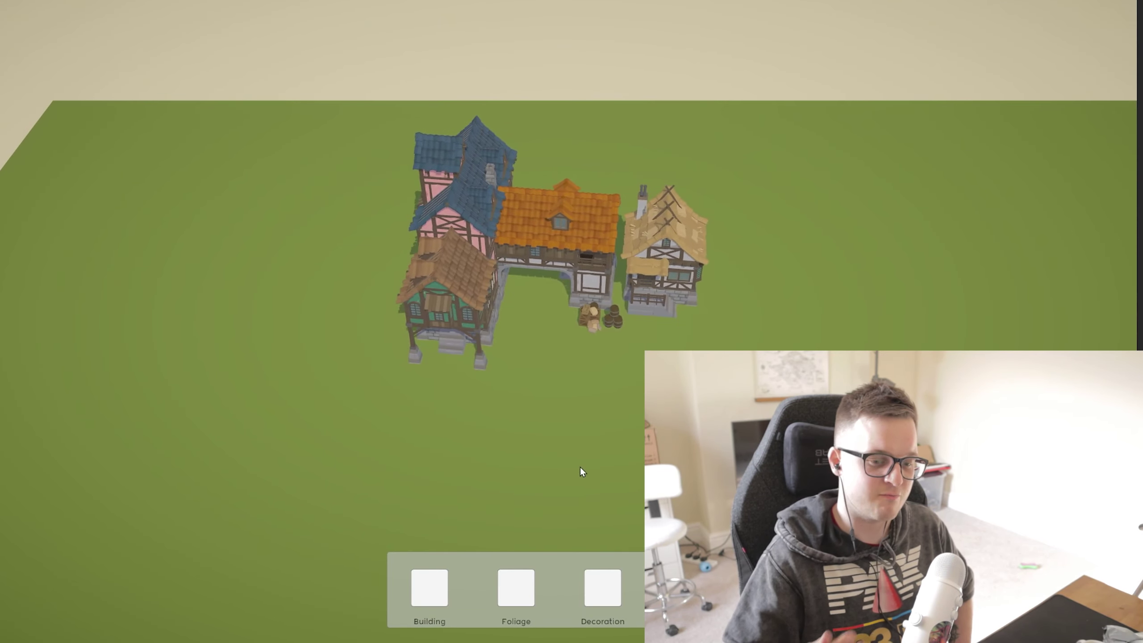
{"action": "key", "text": "w"}
{"action": "key", "text": "a"}
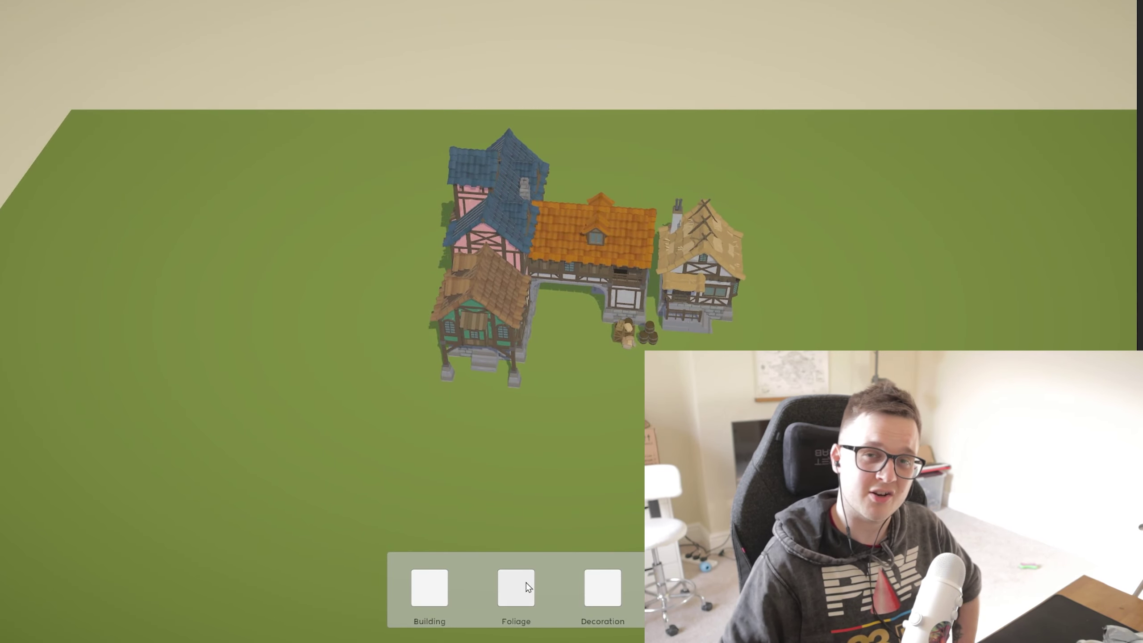
{"action": "left_click", "coordinate": [528, 587]}
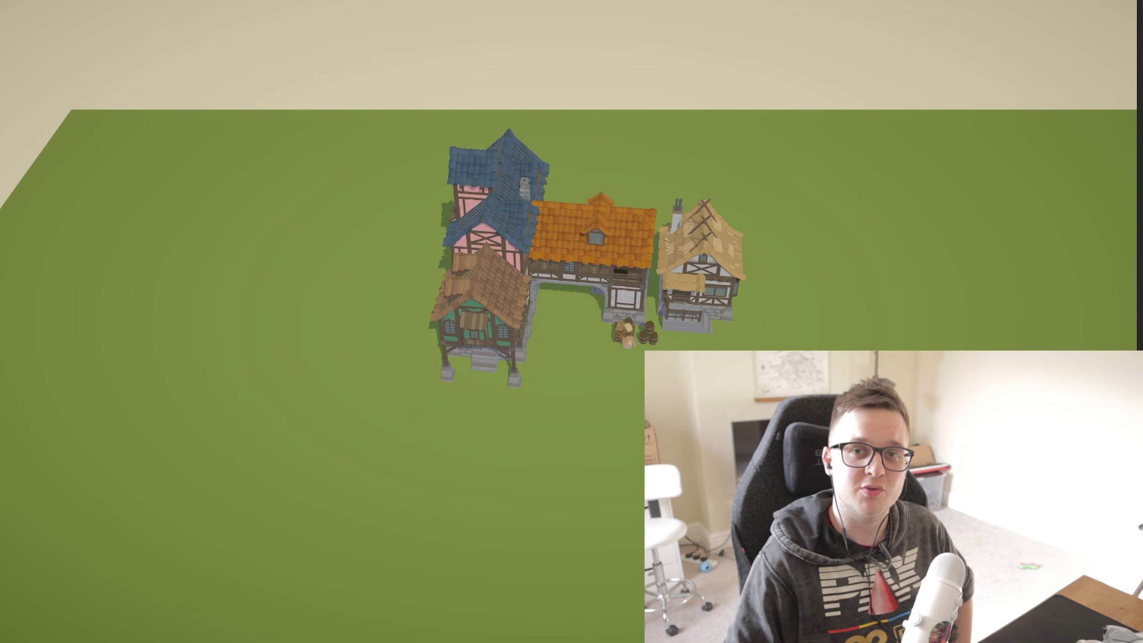
{"action": "scroll", "coordinate": [559, 328], "scroll_direction": "up", "scroll_amount": 2}
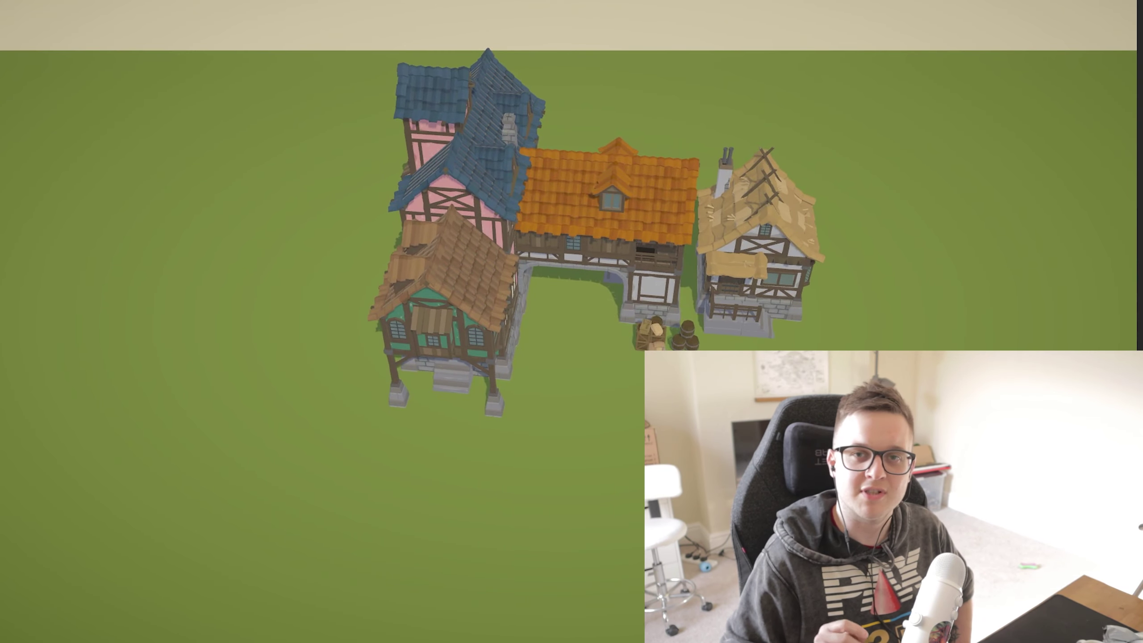
{"action": "key", "text": "e"}
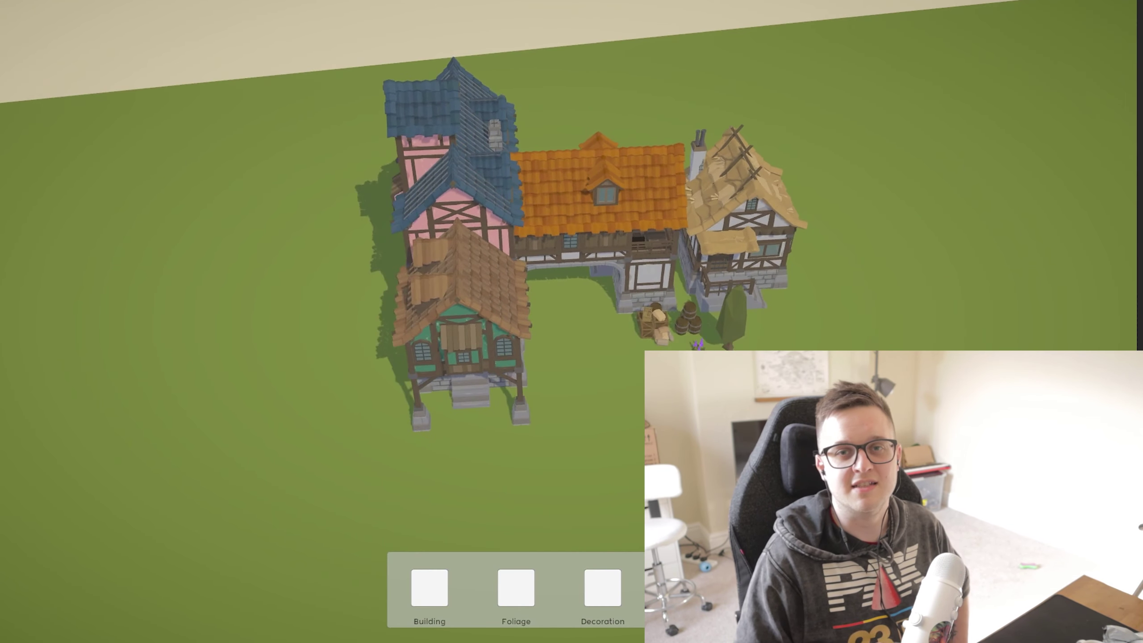
{"action": "left_click", "coordinate": [519, 605]}
{"action": "key", "text": "s"}
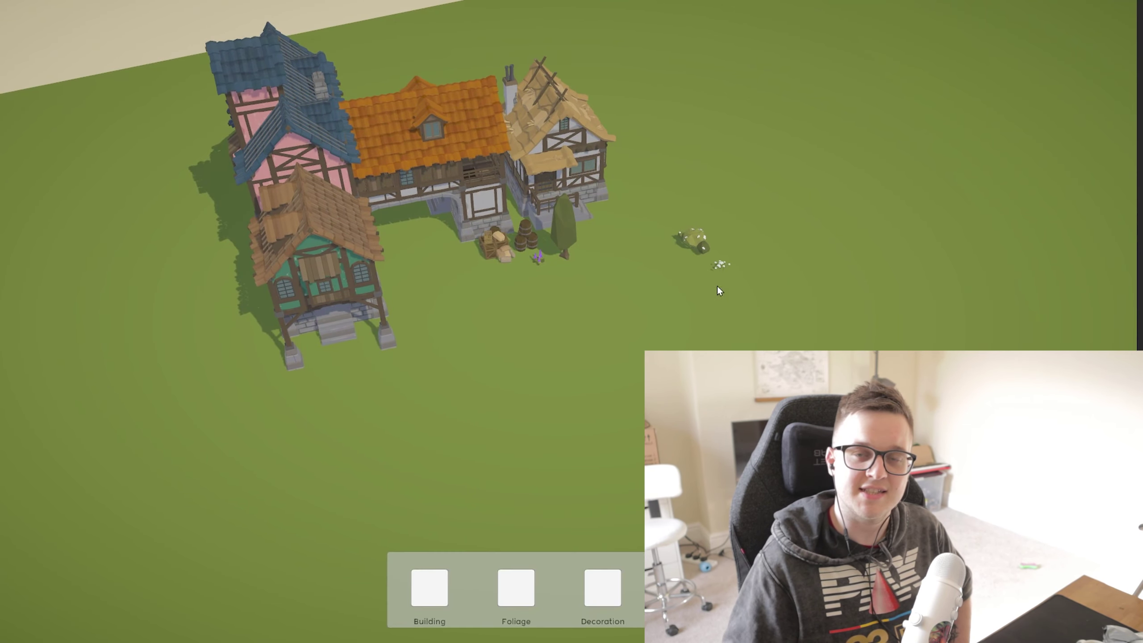
{"action": "left_click", "coordinate": [517, 590]}
{"action": "left_click", "coordinate": [698, 284]}
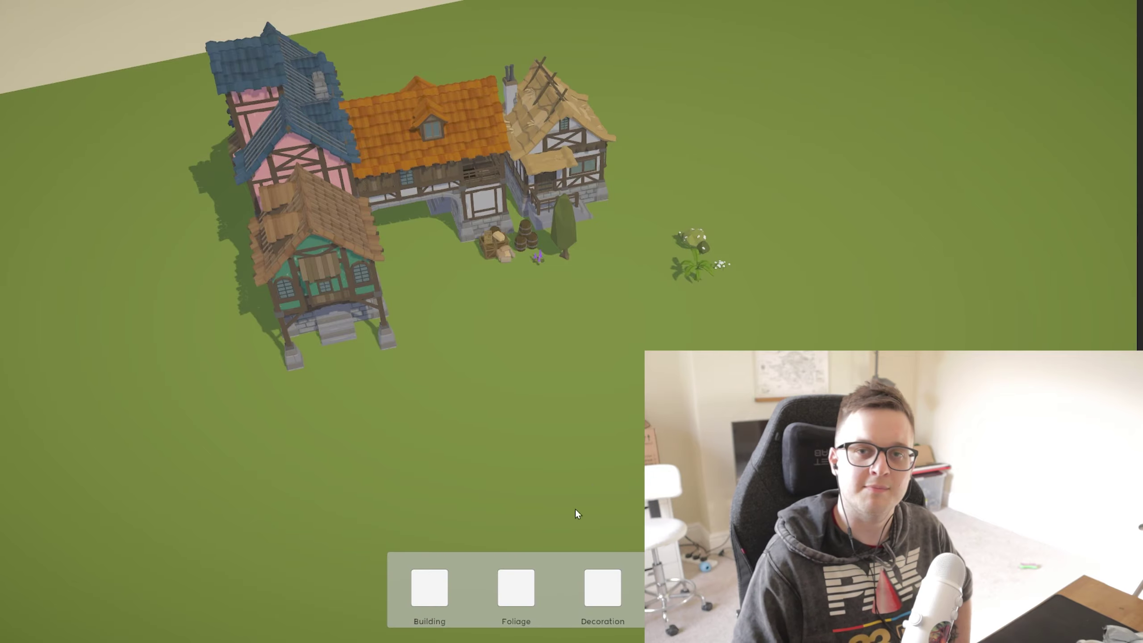
{"action": "left_click", "coordinate": [507, 590]}
{"action": "left_click", "coordinate": [739, 316]}
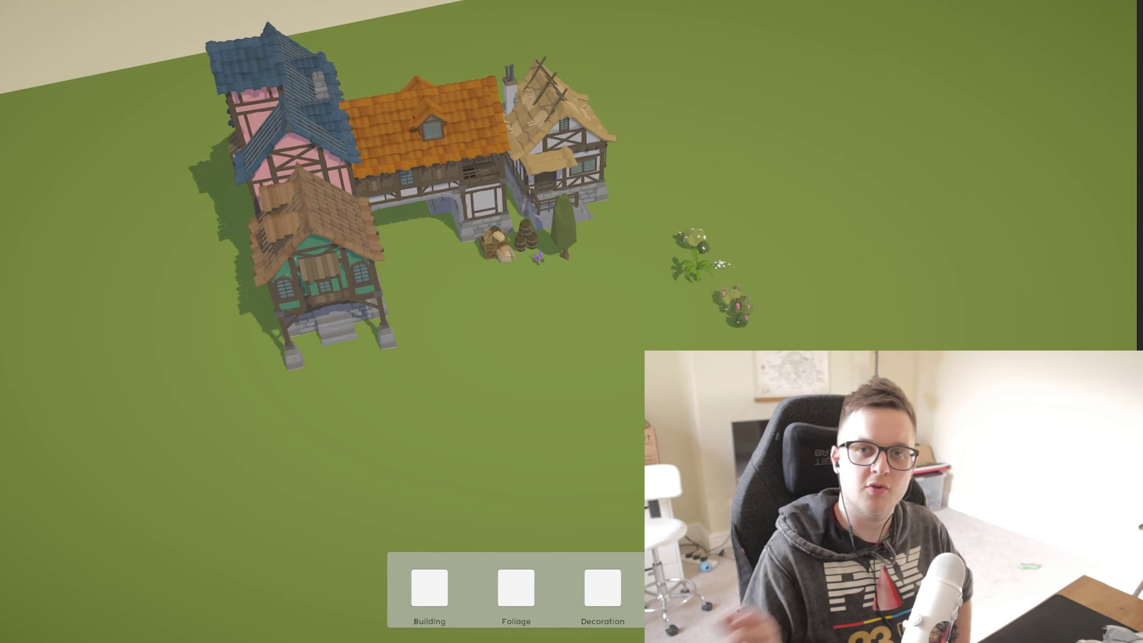
- Place a red-walled, green-roofed house right of the thatched house
{"action": "left_click", "coordinate": [429, 587]}
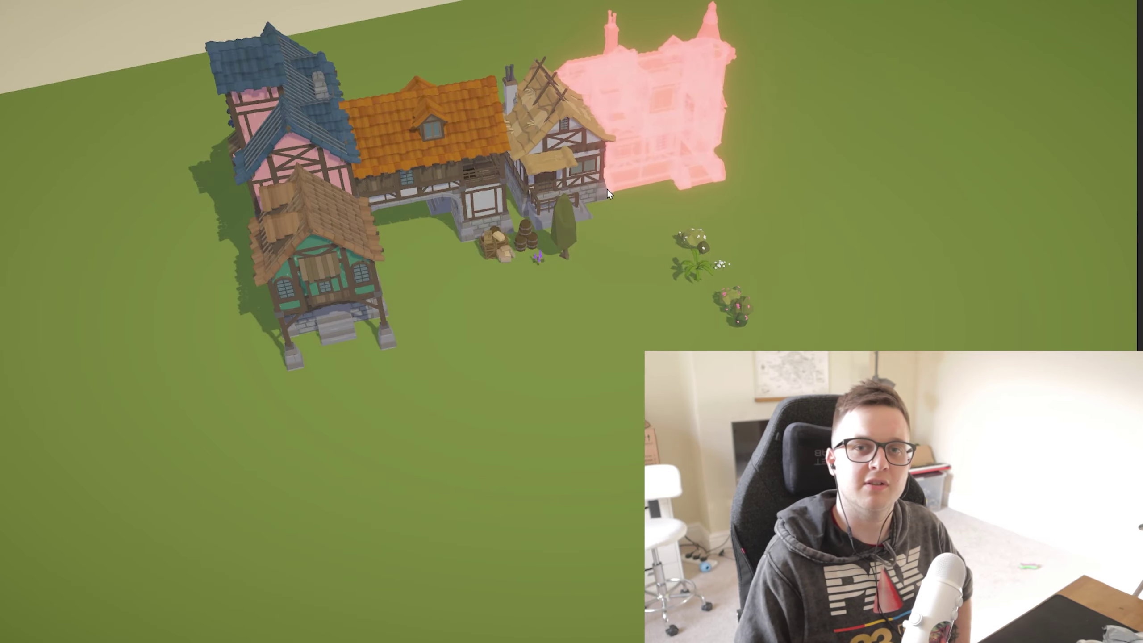
{"action": "left_click", "coordinate": [624, 148]}
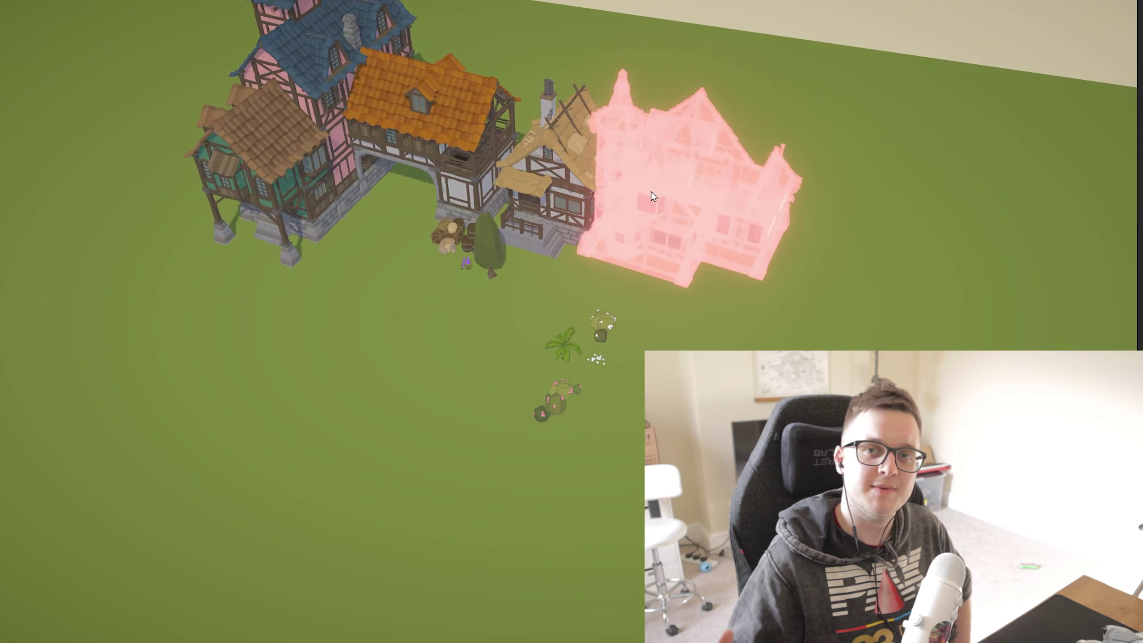
{"action": "left_click", "coordinate": [660, 204]}
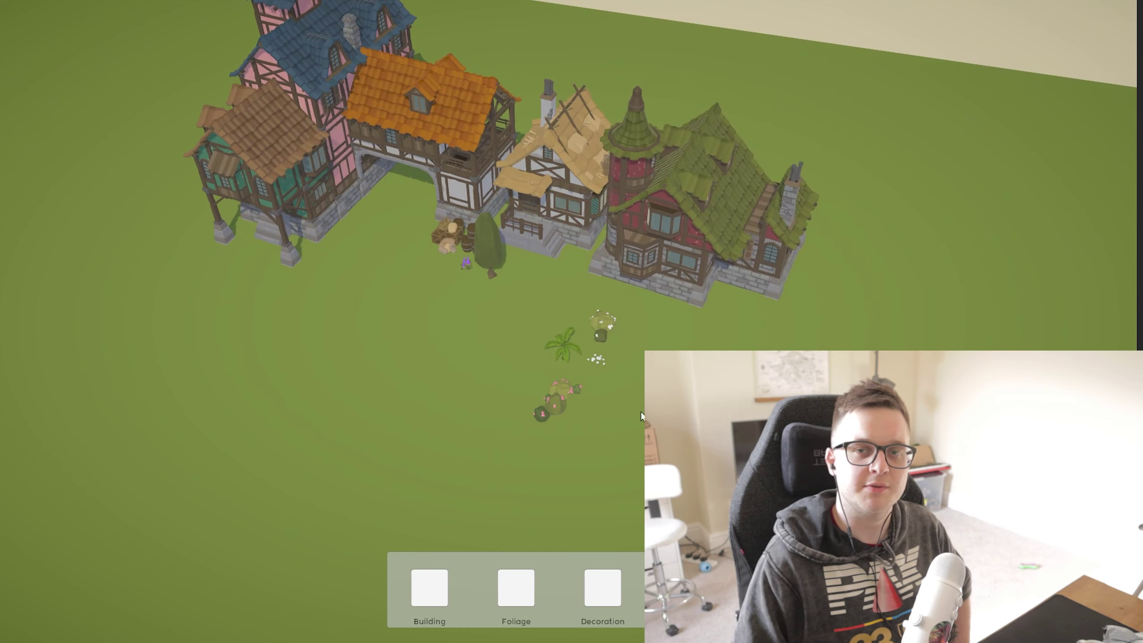